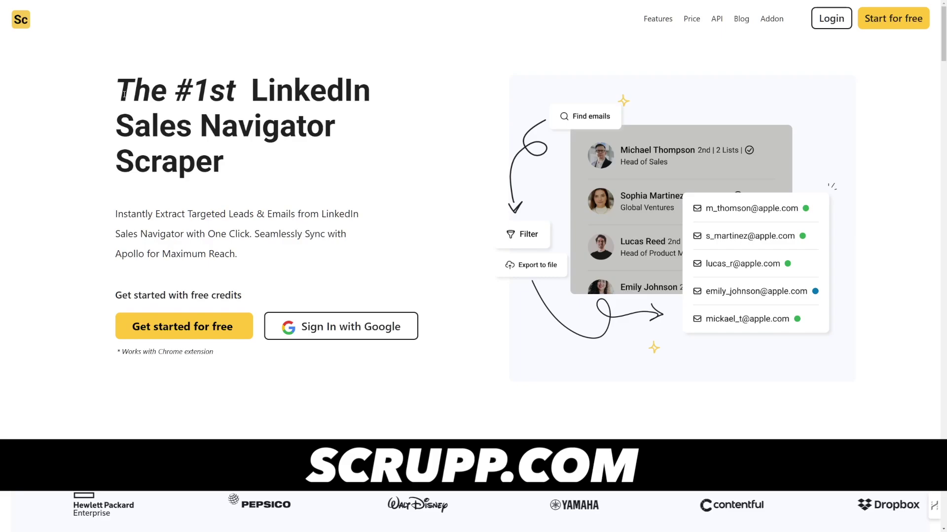
- Highlight the main heading on the Scrupp landing page, then deselect it
{"action": "left_click_drag", "start_coordinate": [122, 93], "coordinate": [269, 170]}
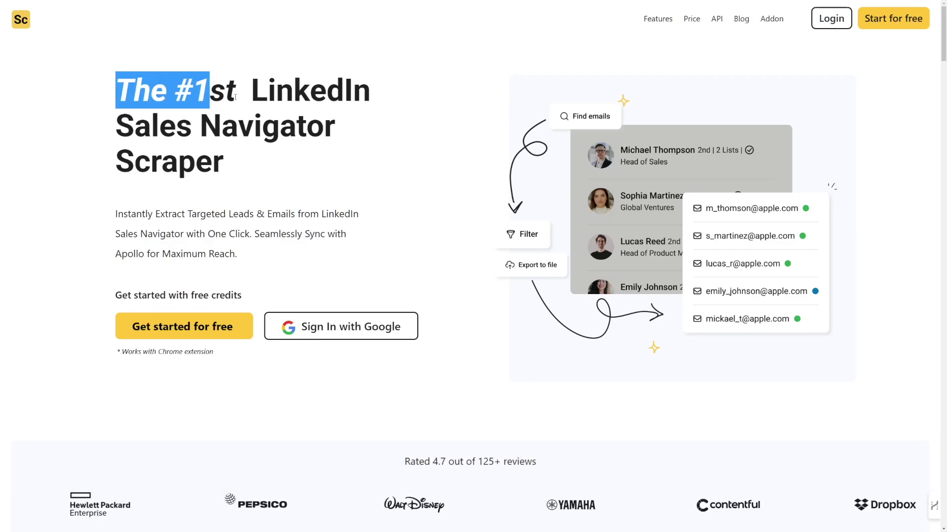
{"action": "left_click", "coordinate": [270, 170]}
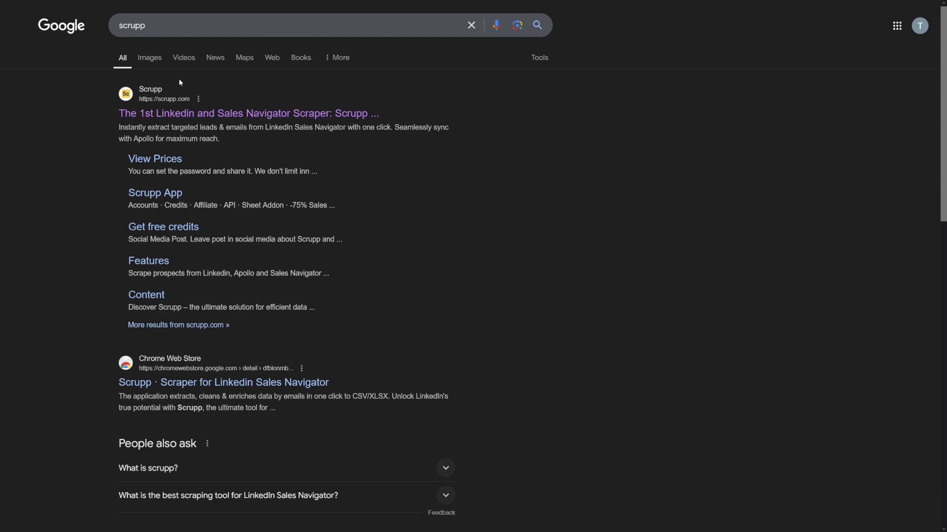
- Open Scrupp's website from the Google search results
{"action": "left_click", "coordinate": [222, 116]}
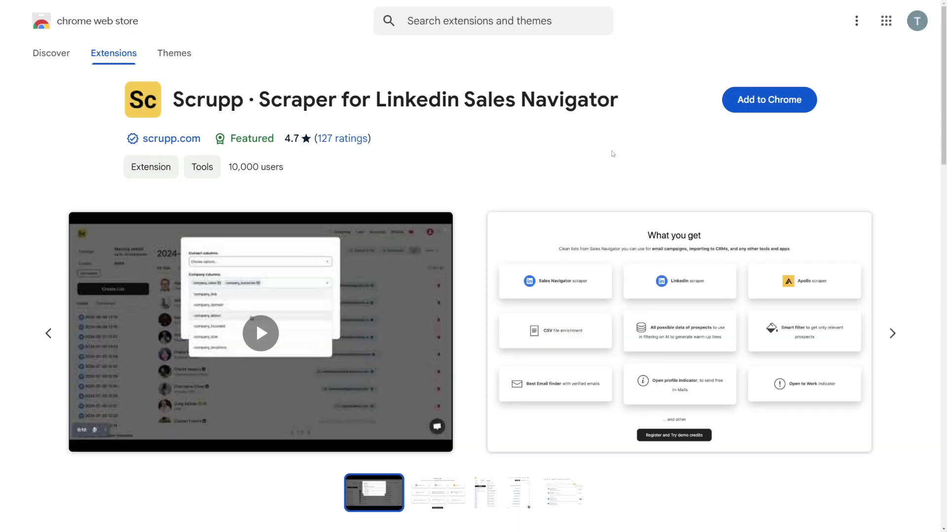
- Highlight the extension title, then add the Scrupp extension to Chrome
{"action": "left_click_drag", "start_coordinate": [178, 99], "coordinate": [617, 102]}
{"action": "left_click", "coordinate": [617, 104]}
{"action": "scroll", "coordinate": [436, 318], "scroll_direction": "down", "scroll_amount": 2}
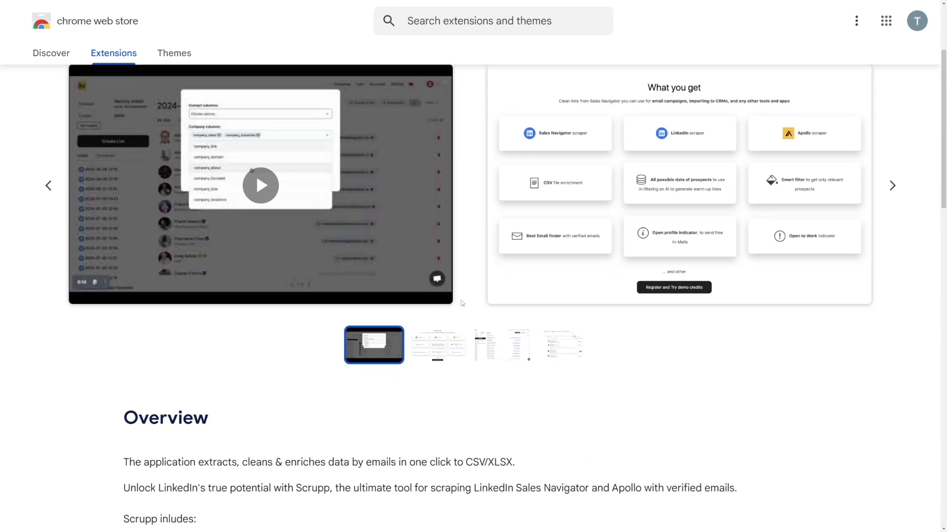
{"action": "scroll", "coordinate": [451, 309], "scroll_direction": "down", "scroll_amount": 2}
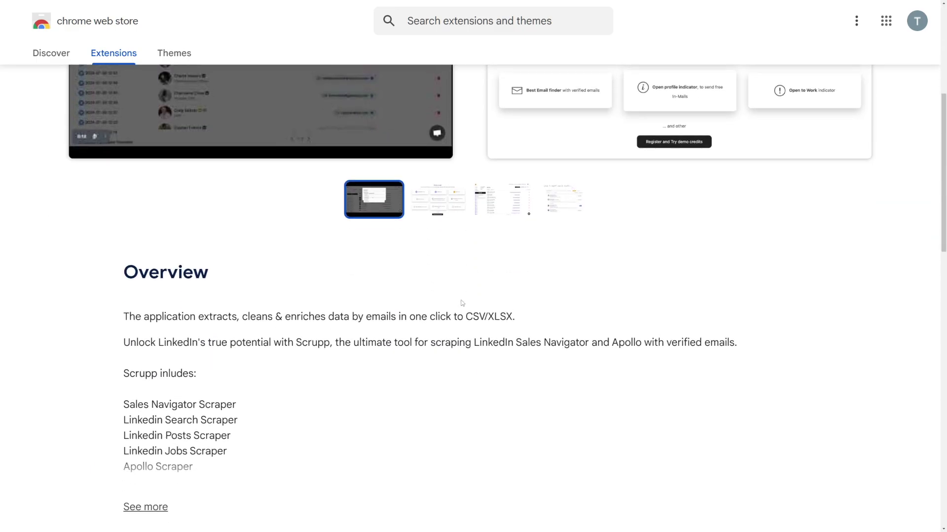
{"action": "scroll", "coordinate": [461, 303], "scroll_direction": "up", "scroll_amount": 1}
{"action": "scroll", "coordinate": [461, 303], "scroll_direction": "up", "scroll_amount": 3}
{"action": "scroll", "coordinate": [462, 303], "scroll_direction": "up", "scroll_amount": 1}
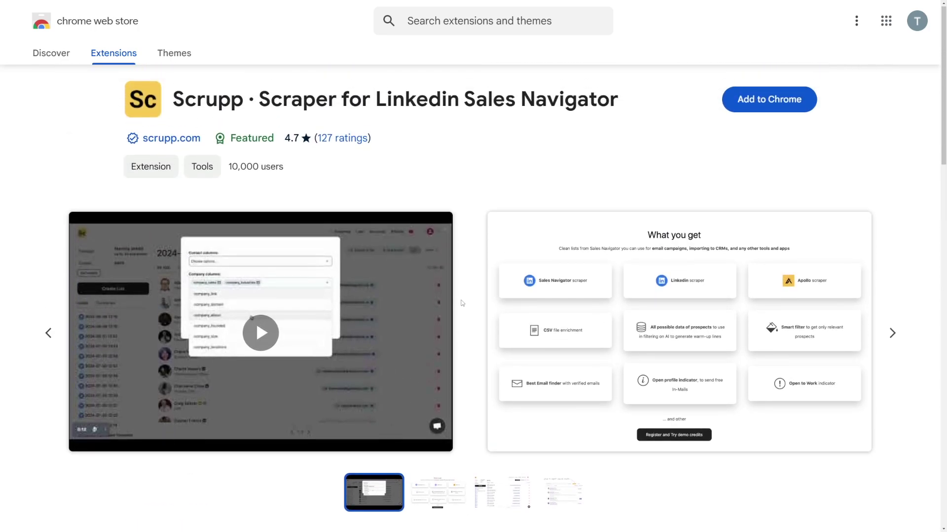
{"action": "left_click", "coordinate": [756, 112]}
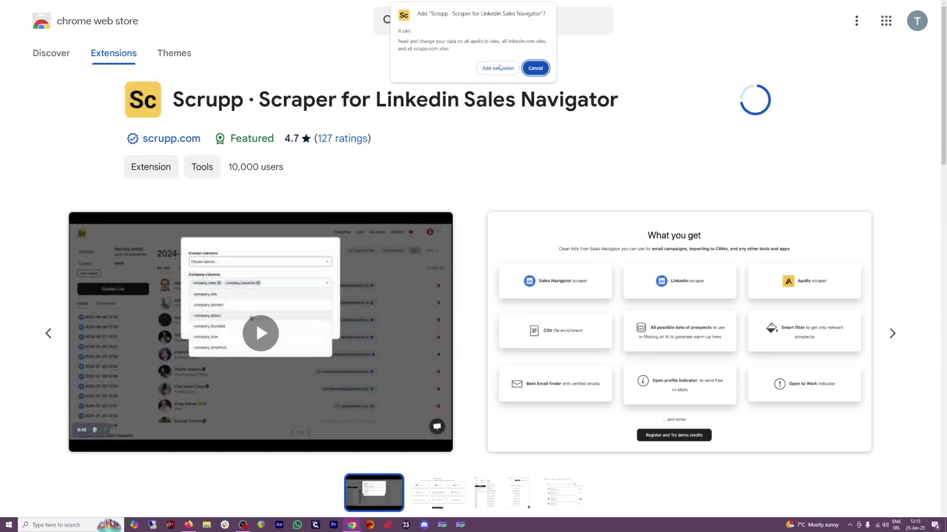
{"action": "left_click", "coordinate": [500, 67]}
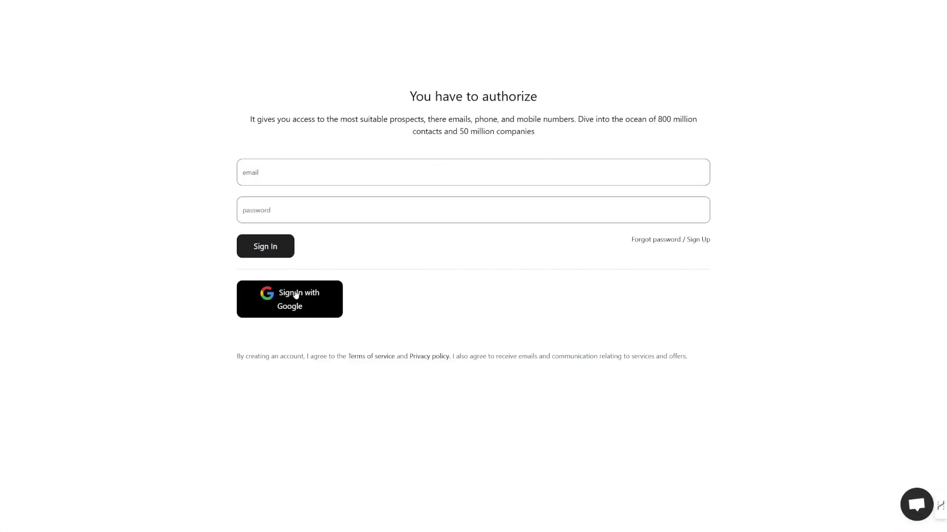
- Sign in to Scrupp with a Google account
{"action": "left_click", "coordinate": [319, 306]}
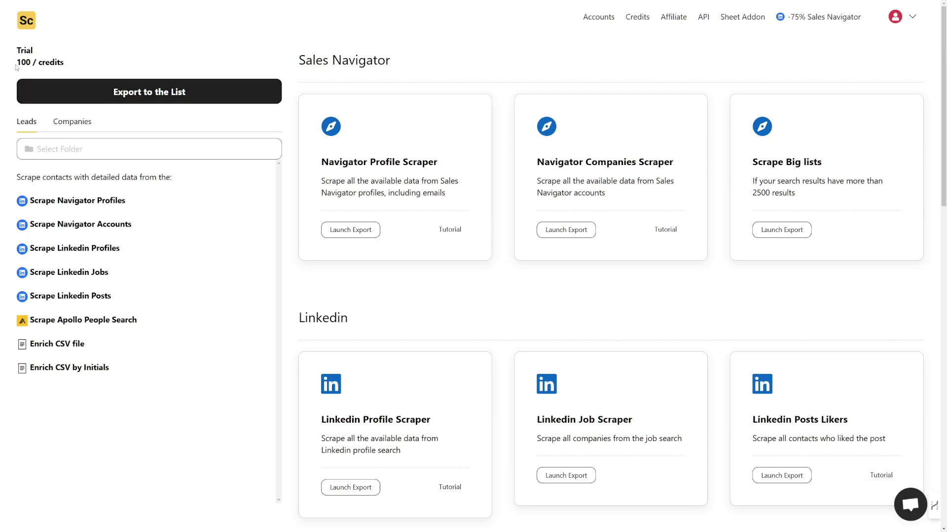
{"action": "left_click_drag", "start_coordinate": [34, 62], "coordinate": [59, 63]}
{"action": "left_click", "coordinate": [251, 206]}
{"action": "left_click_drag", "start_coordinate": [18, 62], "coordinate": [57, 62]}
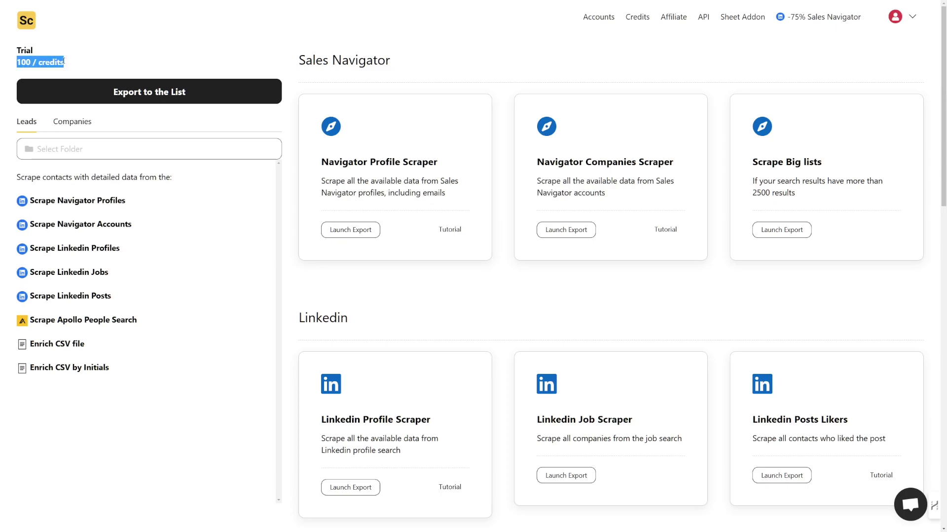
{"action": "left_click", "coordinate": [64, 62]}
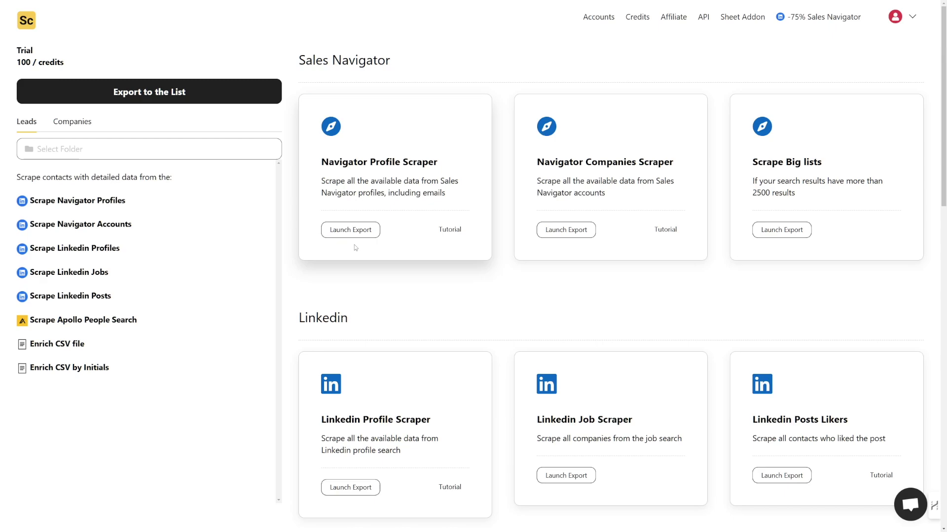
{"action": "scroll", "coordinate": [626, 275], "scroll_direction": "down", "scroll_amount": 1}
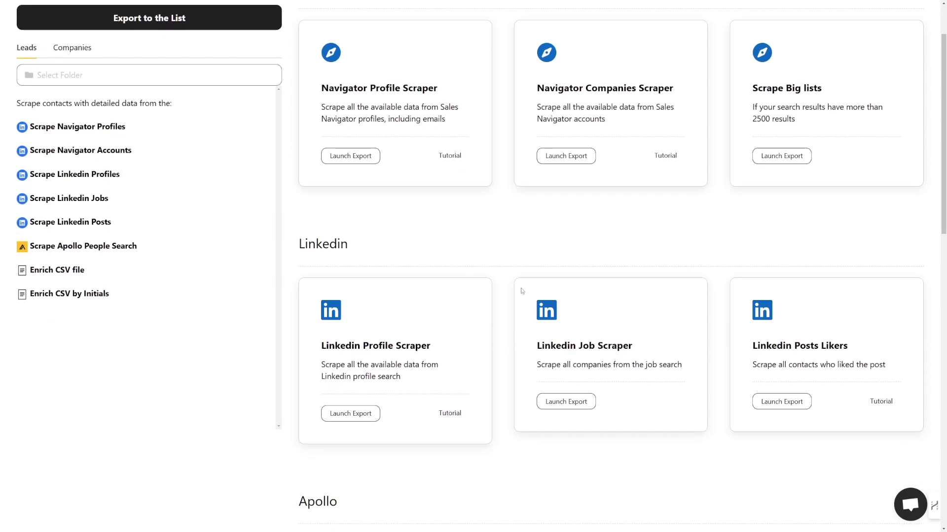
{"action": "scroll", "coordinate": [520, 288], "scroll_direction": "up", "scroll_amount": 1}
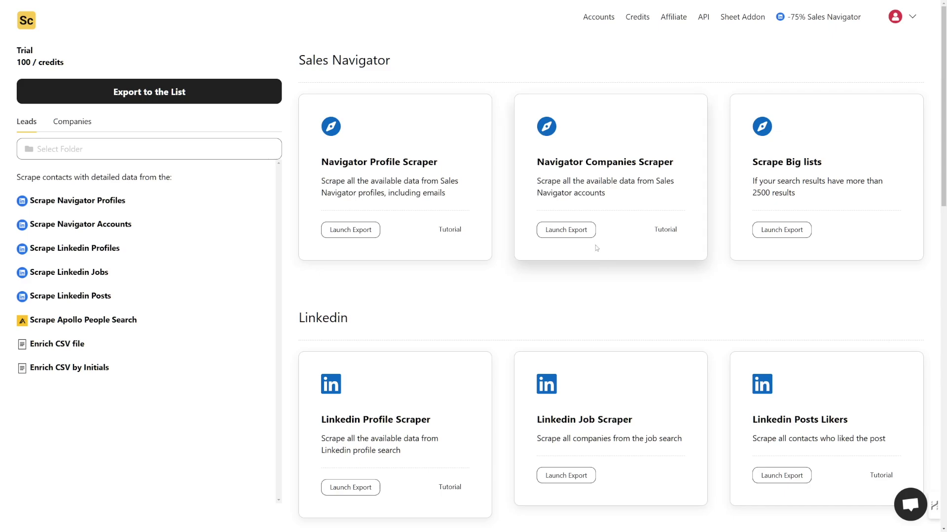
{"action": "left_click_drag", "start_coordinate": [298, 65], "coordinate": [394, 66]}
{"action": "left_click", "coordinate": [394, 66]}
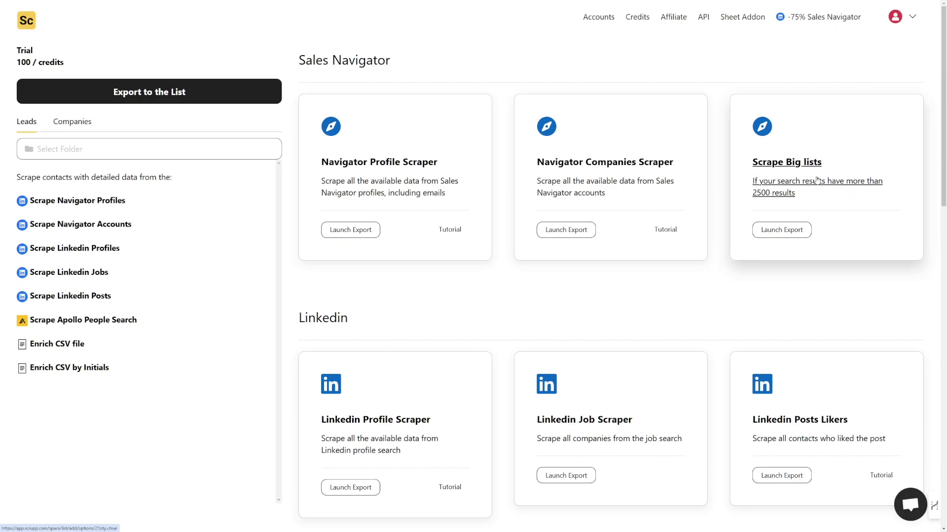
{"action": "scroll", "coordinate": [474, 244], "scroll_direction": "down", "scroll_amount": 3}
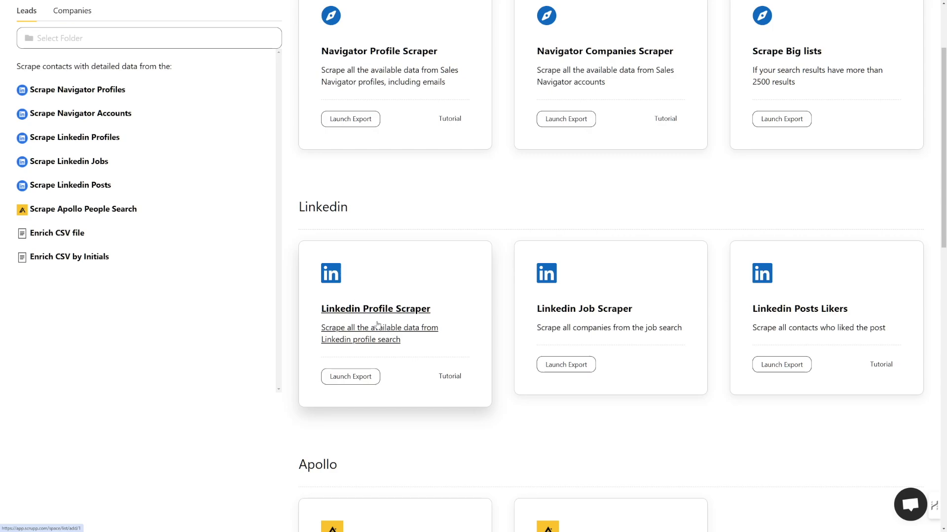
- Launch the LinkedIn Profile Scraper and open LinkedIn to connect an account
{"action": "left_click", "coordinate": [439, 296]}
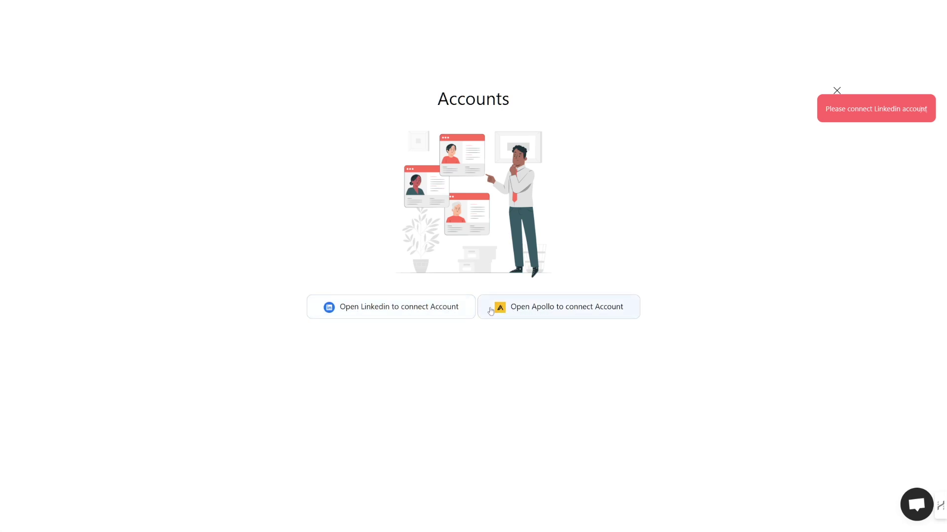
{"action": "left_click", "coordinate": [423, 312]}
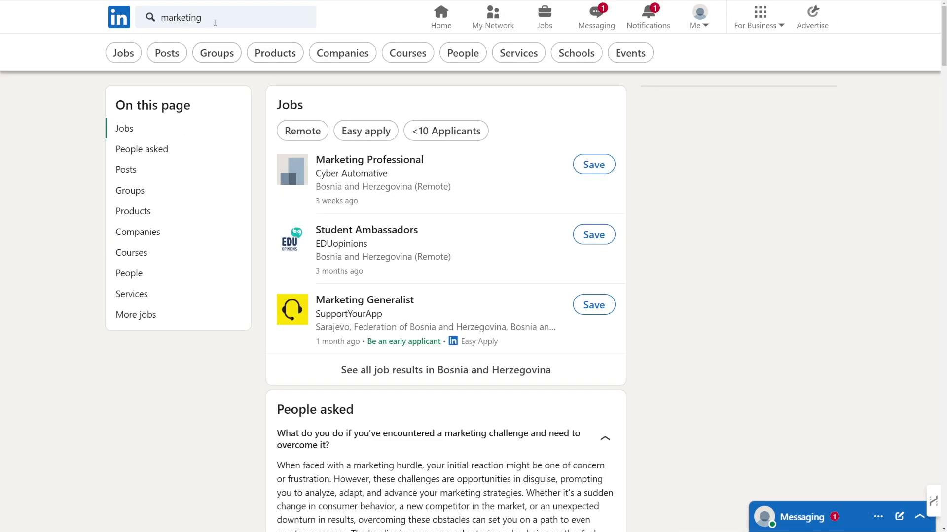
- Narrow the LinkedIn marketing search to People and review the full filter panel
{"action": "left_click", "coordinate": [467, 57]}
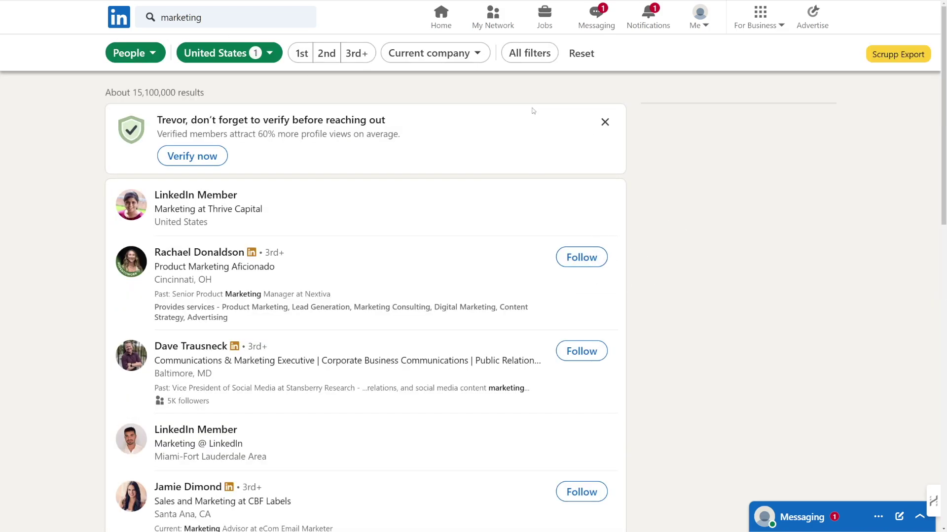
{"action": "left_click", "coordinate": [530, 58]}
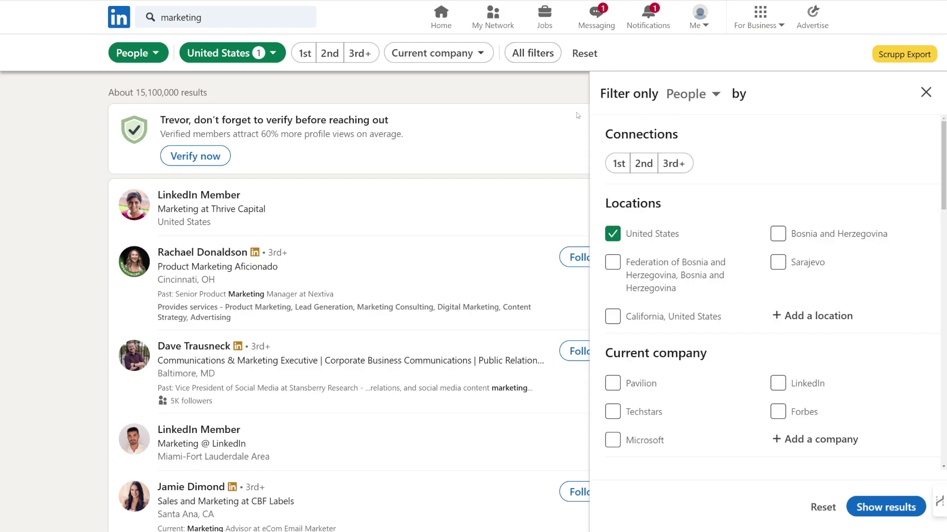
{"action": "left_click", "coordinate": [557, 146]}
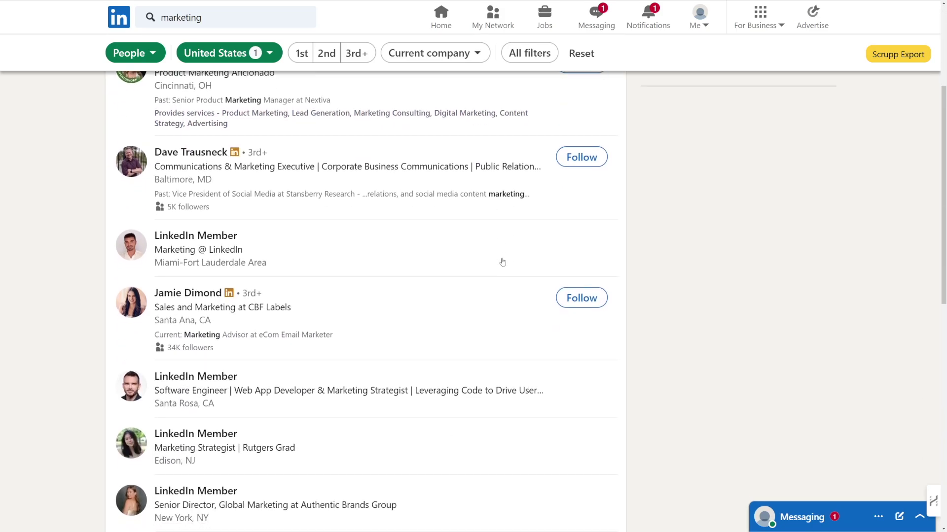
{"action": "scroll", "coordinate": [503, 263], "scroll_direction": "down", "scroll_amount": 2}
{"action": "scroll", "coordinate": [503, 263], "scroll_direction": "down", "scroll_amount": 1}
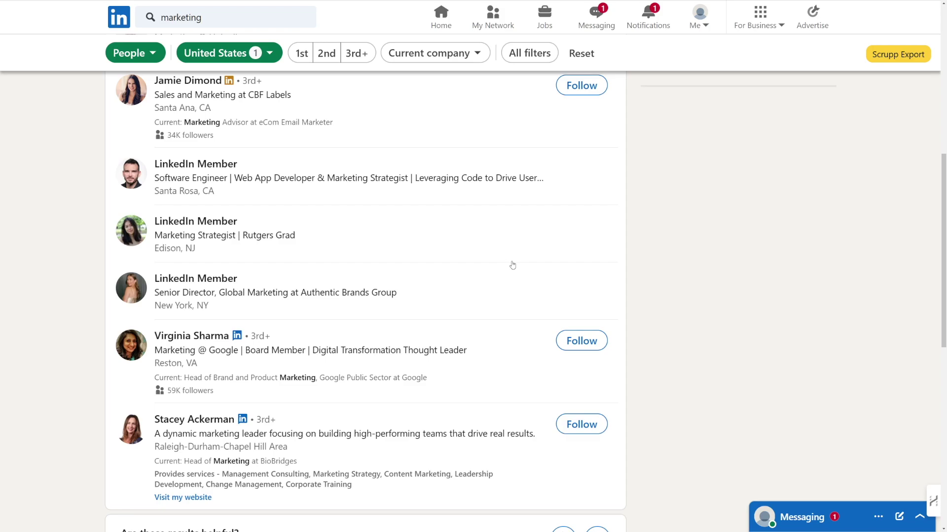
{"action": "scroll", "coordinate": [511, 277], "scroll_direction": "up", "scroll_amount": 1}
{"action": "scroll", "coordinate": [488, 297], "scroll_direction": "up", "scroll_amount": 1}
{"action": "scroll", "coordinate": [474, 301], "scroll_direction": "up", "scroll_amount": 1}
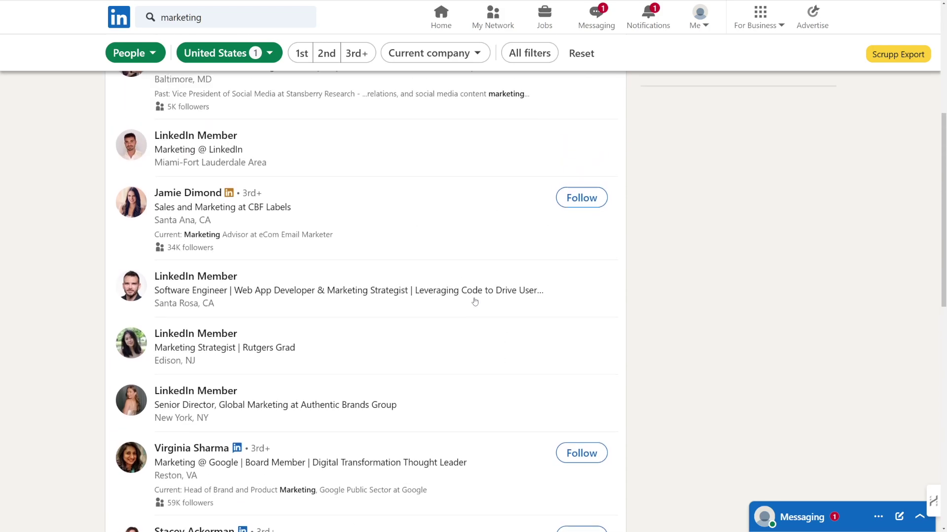
{"action": "scroll", "coordinate": [474, 301], "scroll_direction": "up", "scroll_amount": 1}
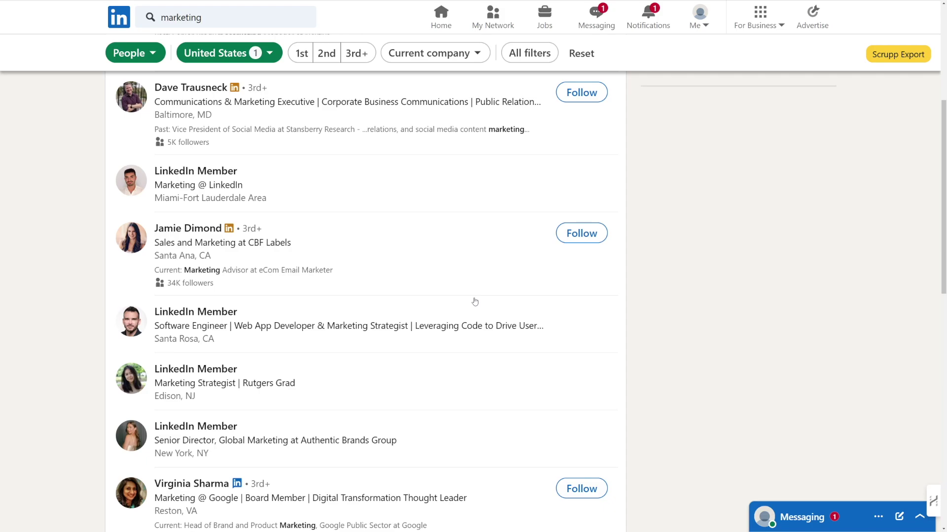
{"action": "scroll", "coordinate": [466, 302], "scroll_direction": "up", "scroll_amount": 4}
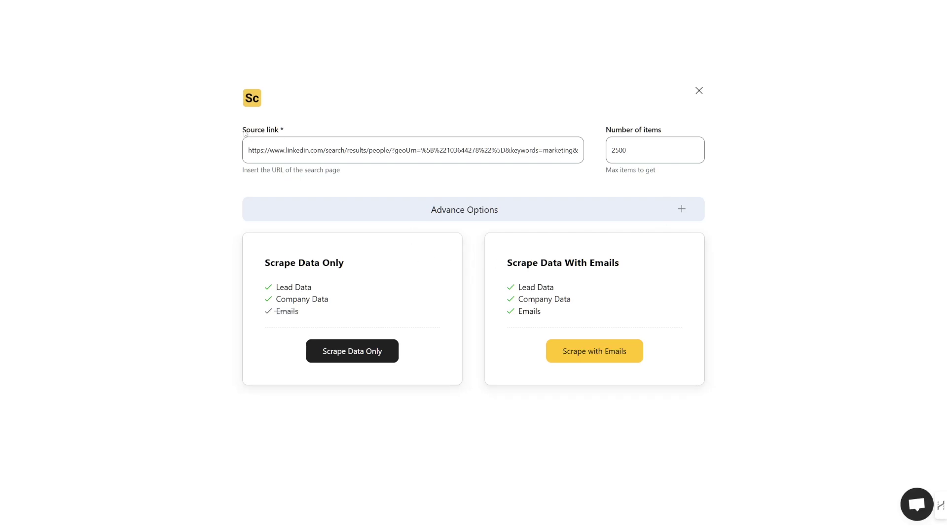
- Change Number of items from 2500 to 99 and run Scrape with Emails
{"action": "left_click_drag", "start_coordinate": [244, 132], "coordinate": [283, 135]}
{"action": "left_click", "coordinate": [391, 156]}
{"action": "left_click_drag", "start_coordinate": [641, 149], "coordinate": [602, 152]}
{"action": "type", "text": "99"}
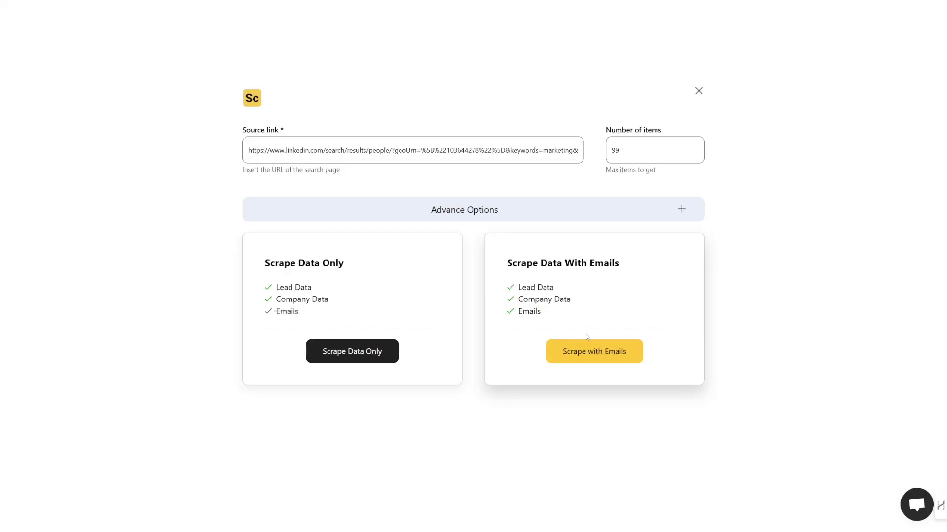
{"action": "left_click", "coordinate": [613, 352]}
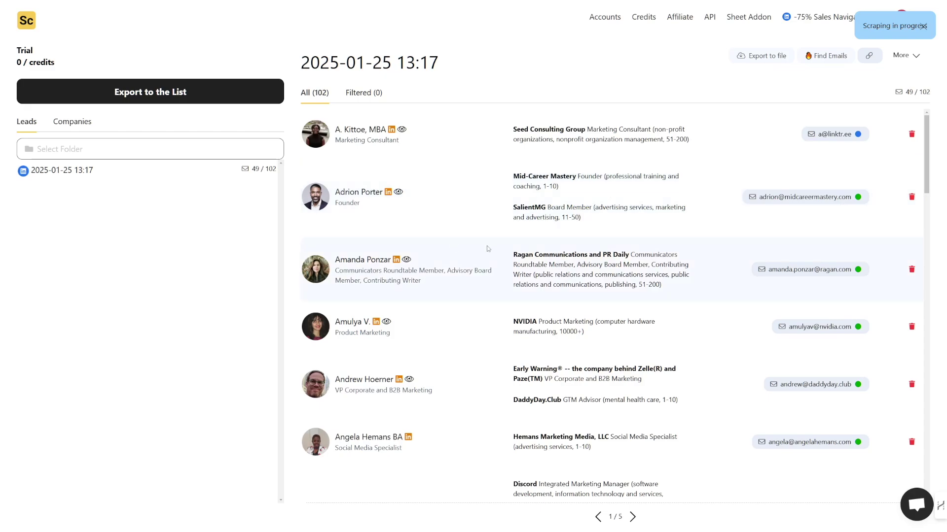
{"action": "scroll", "coordinate": [612, 250], "scroll_direction": "down", "scroll_amount": 1}
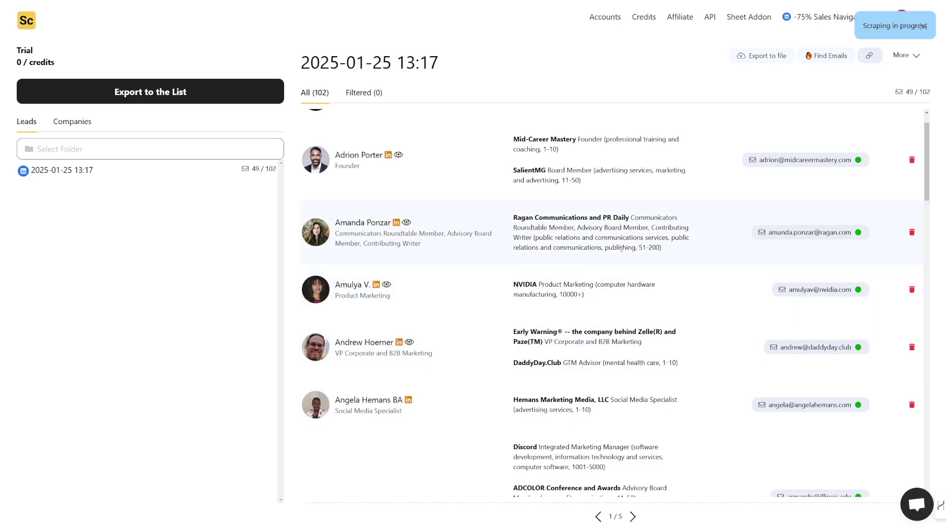
{"action": "scroll", "coordinate": [621, 247], "scroll_direction": "down", "scroll_amount": 5}
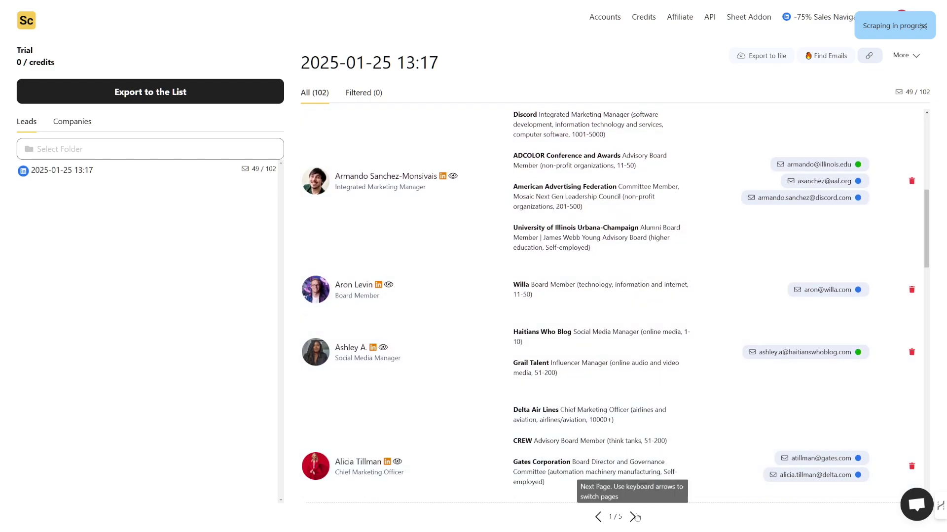
- Move to page 2 of 5 of the scraped marketing leads
{"action": "left_click", "coordinate": [634, 516]}
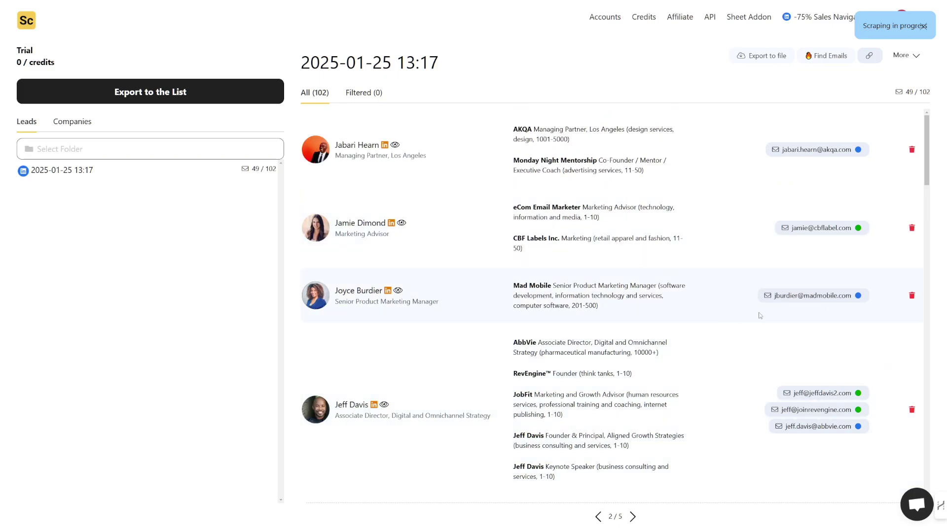
{"action": "scroll", "coordinate": [762, 315], "scroll_direction": "down", "scroll_amount": 2}
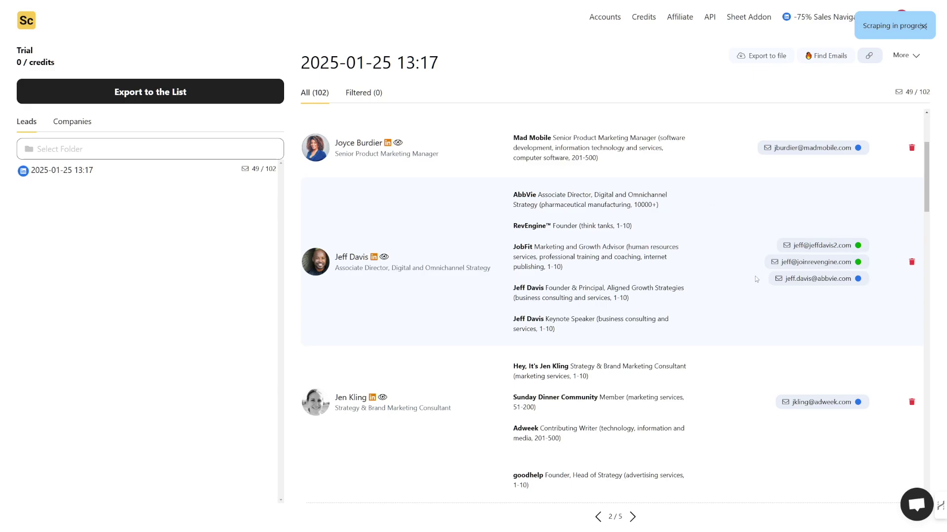
{"action": "scroll", "coordinate": [739, 288], "scroll_direction": "down", "scroll_amount": 4}
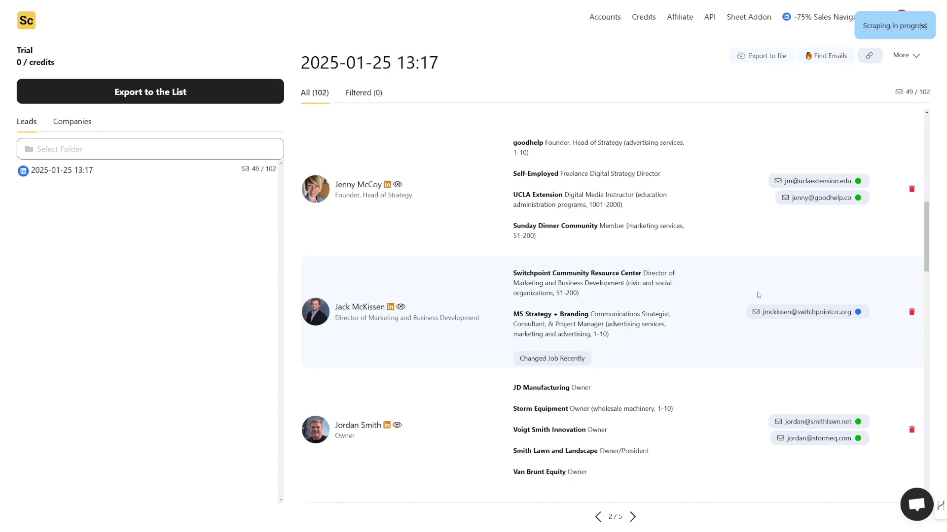
{"action": "scroll", "coordinate": [709, 285], "scroll_direction": "down", "scroll_amount": 1}
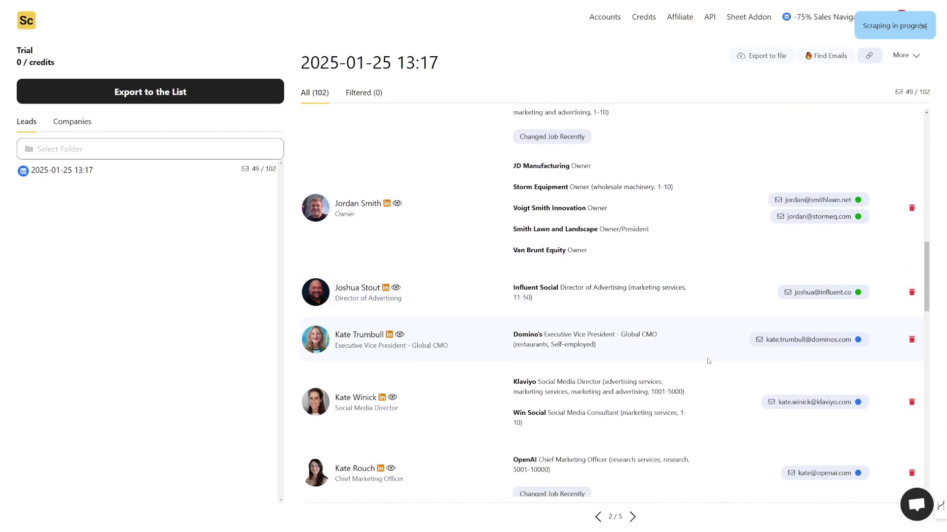
{"action": "scroll", "coordinate": [720, 347], "scroll_direction": "up", "scroll_amount": 3}
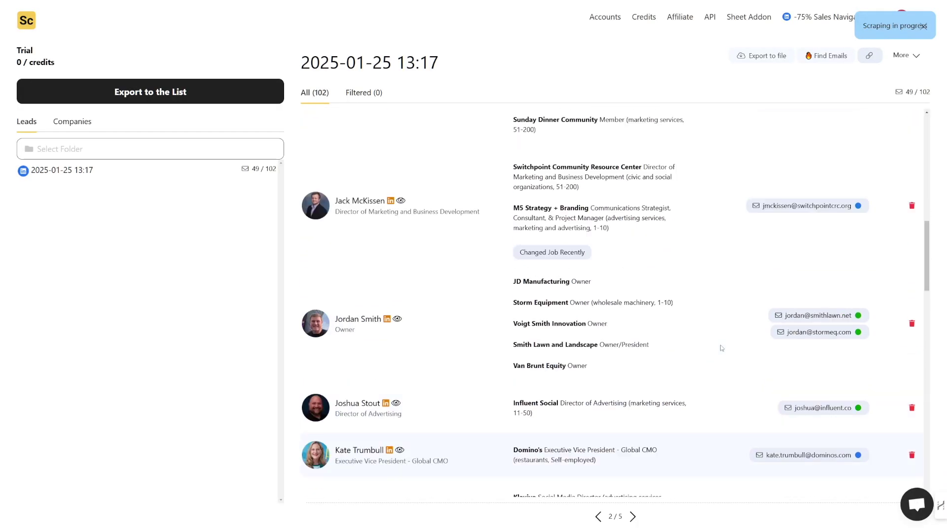
{"action": "scroll", "coordinate": [718, 347], "scroll_direction": "up", "scroll_amount": 5}
{"action": "scroll", "coordinate": [712, 349], "scroll_direction": "up", "scroll_amount": 3}
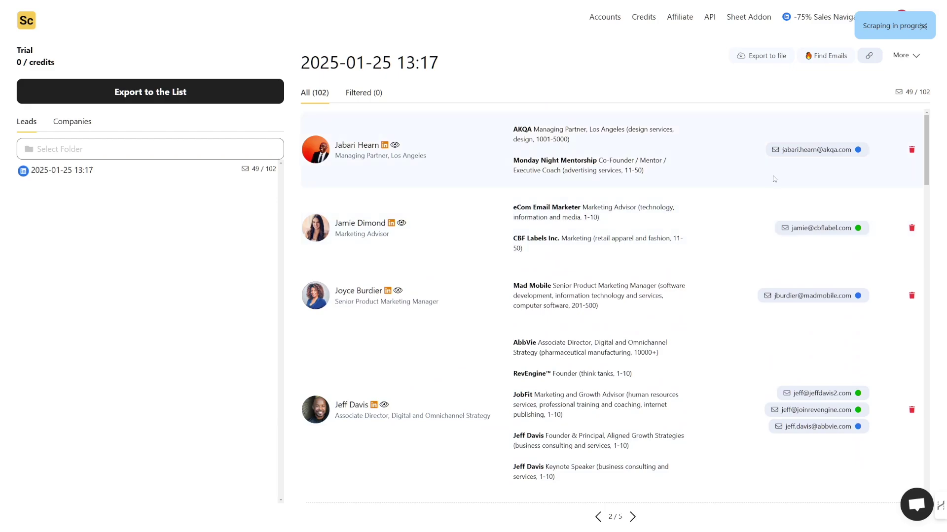
- Pick an export file format, limit it to leads with valid emails, and start exporting
{"action": "left_click", "coordinate": [770, 62]}
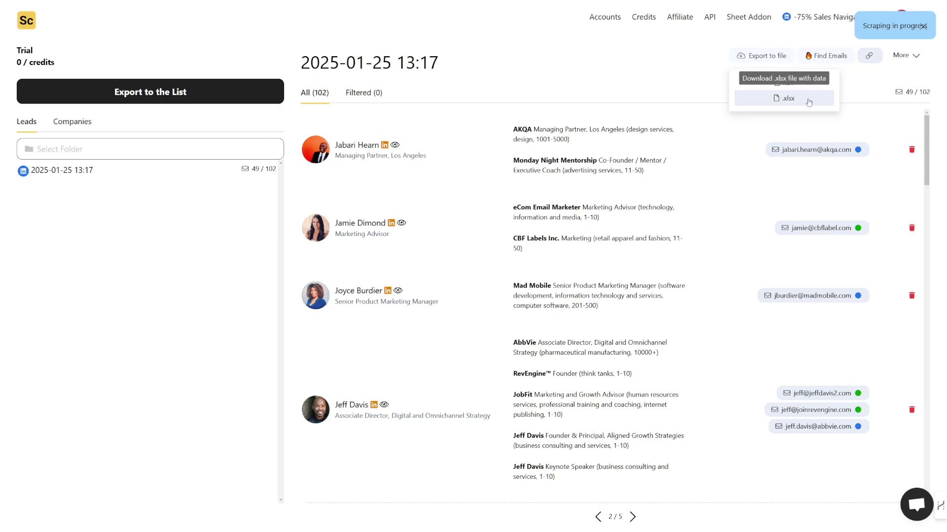
{"action": "left_click", "coordinate": [799, 85]}
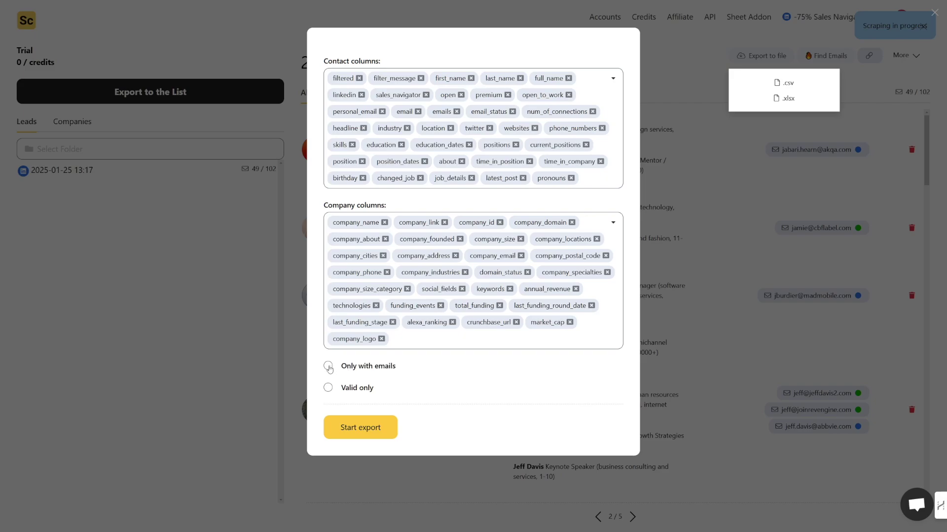
{"action": "left_click", "coordinate": [327, 366]}
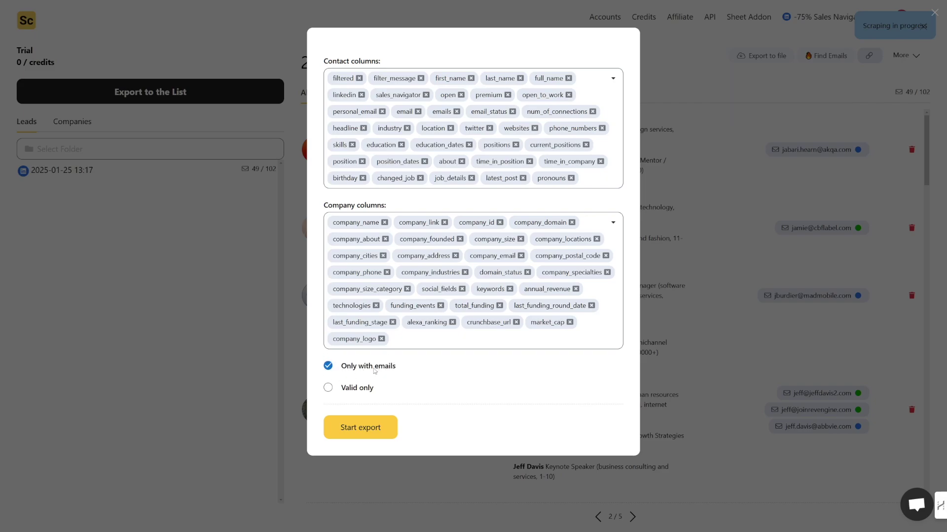
{"action": "left_click", "coordinate": [328, 388]}
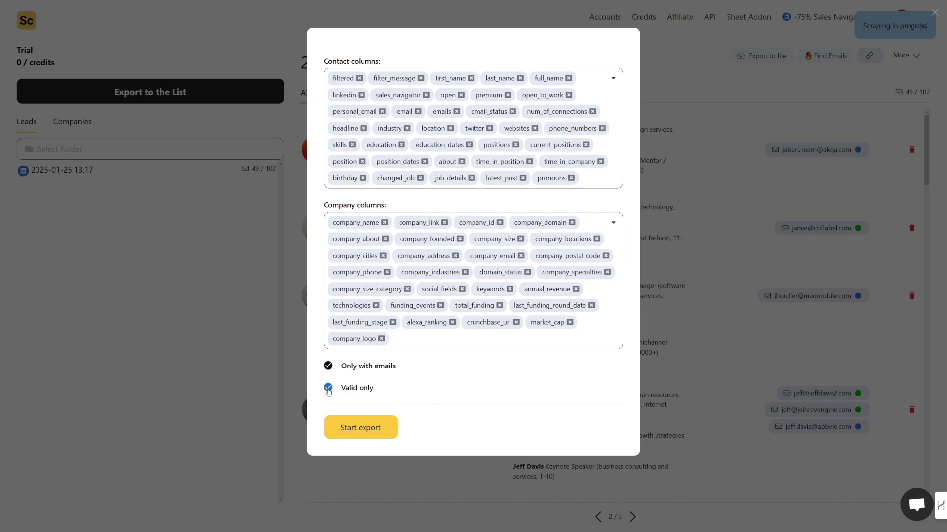
{"action": "left_click", "coordinate": [360, 430]}
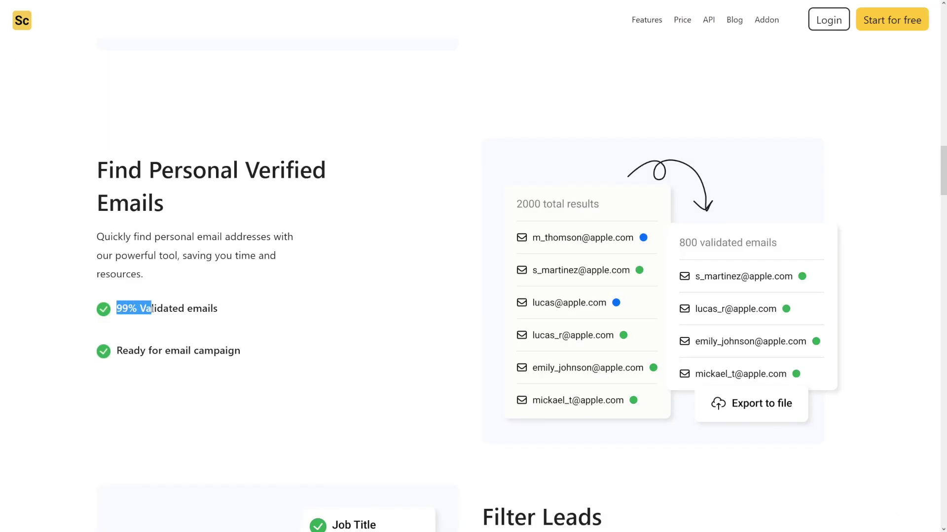
- Highlight the '99% Validated emails' and 'Scrape 2,500 Leads' claims, then download the lead file
{"action": "left_click_drag", "start_coordinate": [122, 309], "coordinate": [219, 313]}
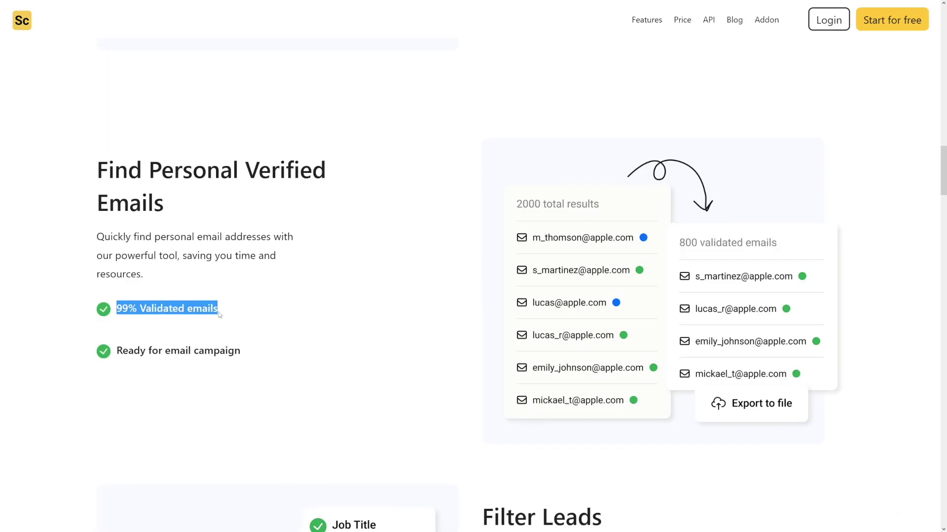
{"action": "left_click", "coordinate": [219, 314]}
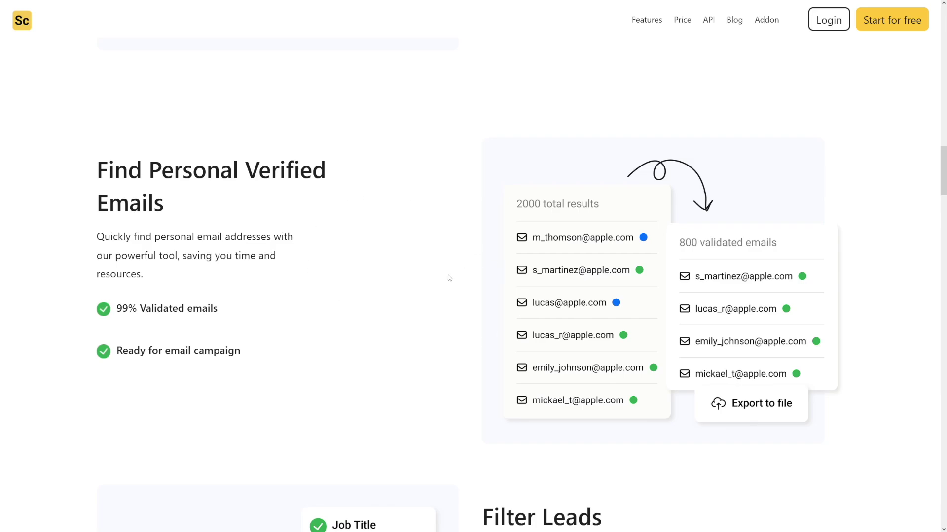
{"action": "scroll", "coordinate": [448, 278], "scroll_direction": "down", "scroll_amount": 2}
{"action": "scroll", "coordinate": [449, 278], "scroll_direction": "down", "scroll_amount": 2}
{"action": "scroll", "coordinate": [448, 278], "scroll_direction": "down", "scroll_amount": 2}
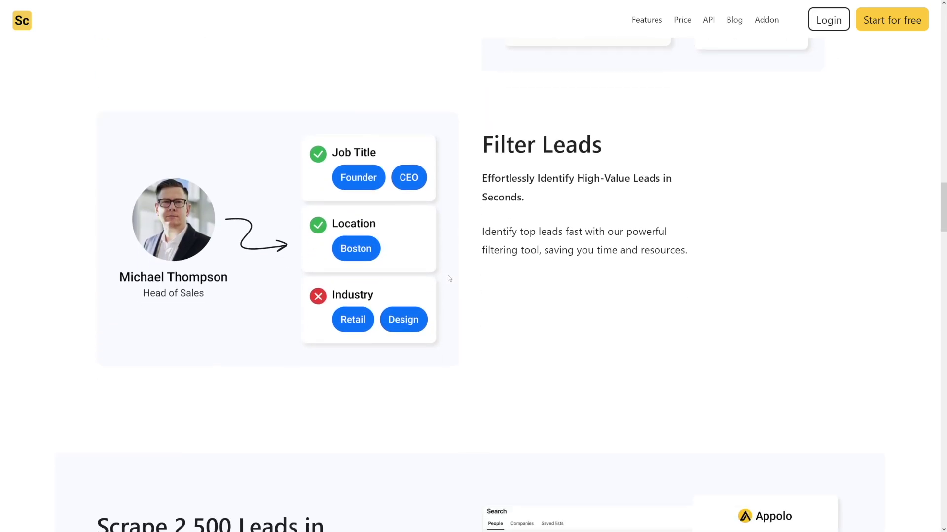
{"action": "scroll", "coordinate": [448, 278], "scroll_direction": "down", "scroll_amount": 3}
{"action": "scroll", "coordinate": [449, 278], "scroll_direction": "down", "scroll_amount": 2}
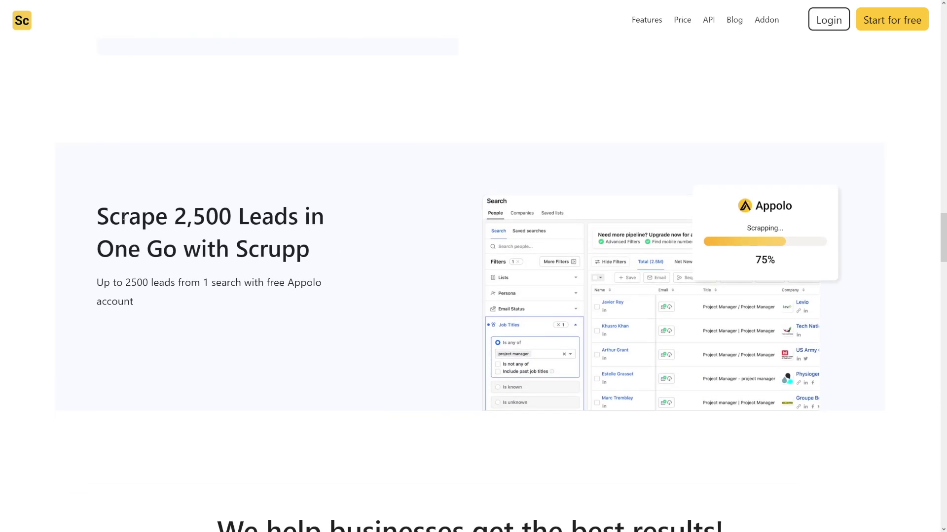
{"action": "mouse_move", "coordinate": [100, 212]}
{"action": "left_mouse_down"}
{"action": "mouse_move", "coordinate": [262, 217]}
{"action": "mouse_move", "coordinate": [322, 261]}
{"action": "left_mouse_up"}
{"action": "left_click", "coordinate": [322, 261]}
{"action": "scroll", "coordinate": [444, 266], "scroll_direction": "down", "scroll_amount": 2}
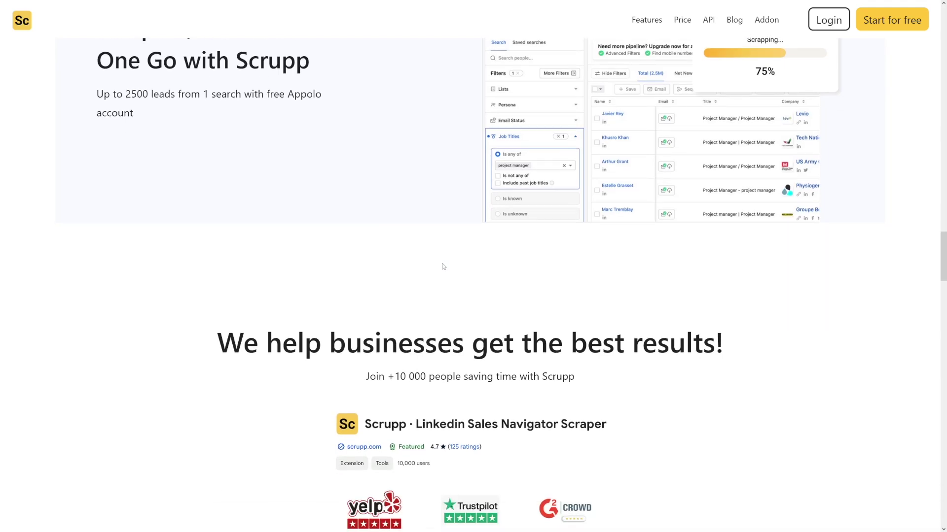
{"action": "scroll", "coordinate": [444, 268], "scroll_direction": "down", "scroll_amount": 3}
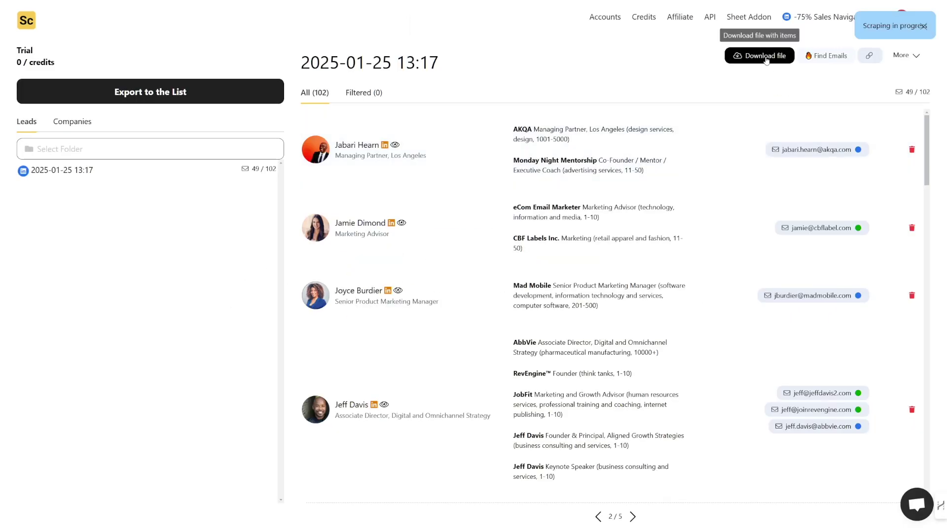
{"action": "left_click", "coordinate": [760, 62]}
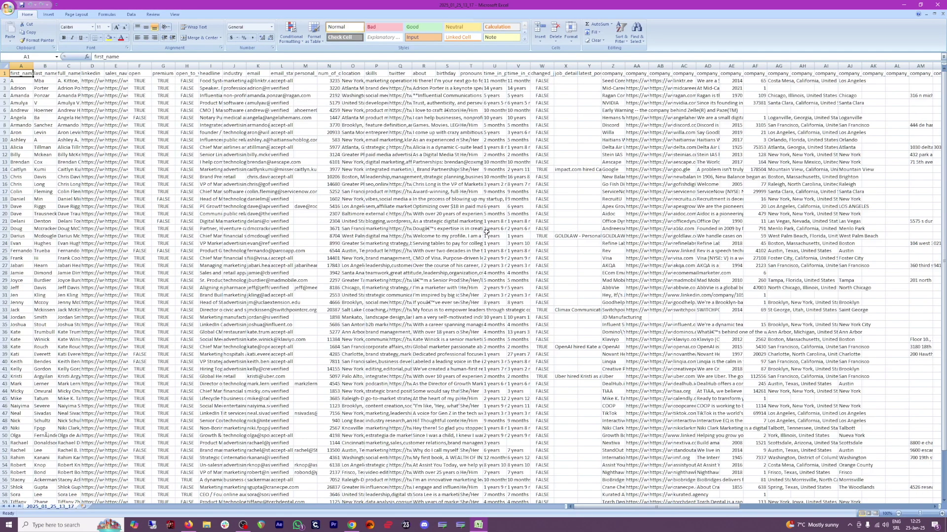
{"action": "scroll", "coordinate": [275, 230], "scroll_direction": "up", "scroll_amount": 2, "text": "ctrl"}
{"action": "scroll", "coordinate": [275, 230], "scroll_direction": "up", "scroll_amount": 1, "text": "ctrl"}
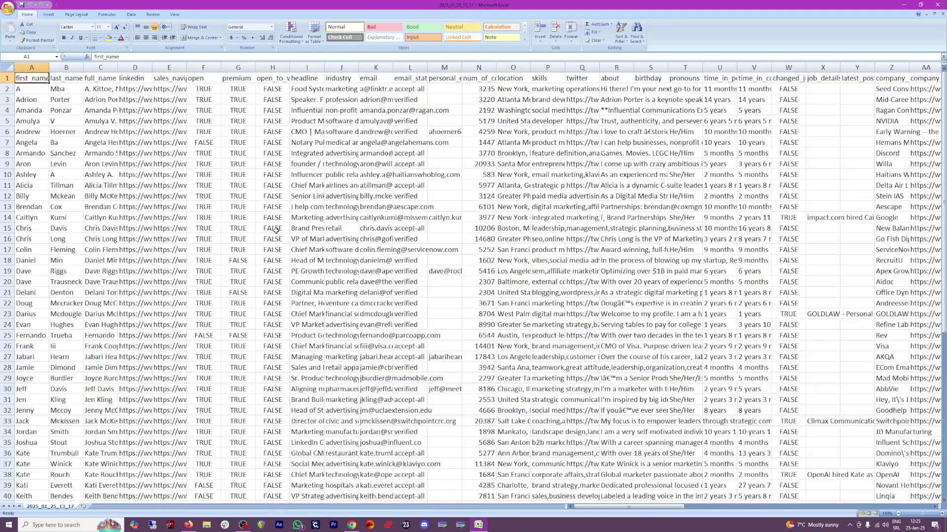
{"action": "scroll", "coordinate": [437, 208], "scroll_direction": "up", "scroll_amount": 1, "text": "ctrl"}
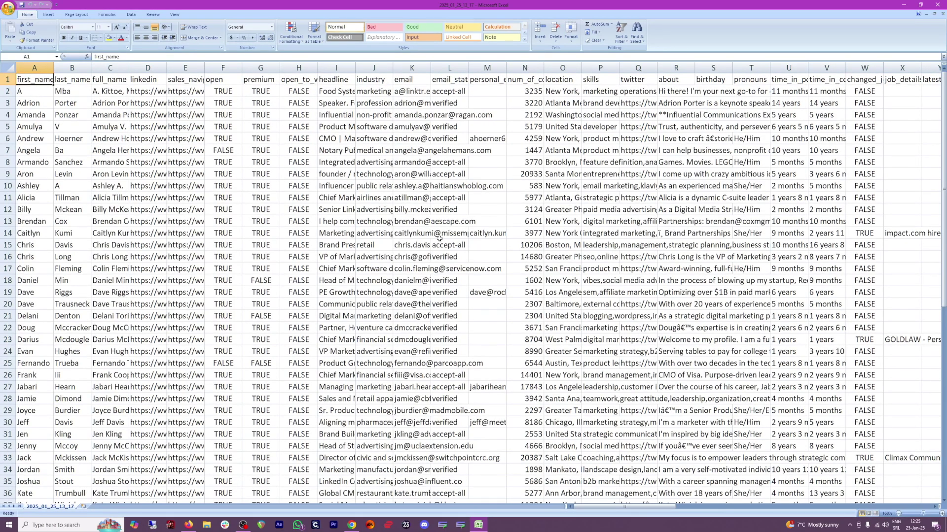
{"action": "scroll", "coordinate": [431, 214], "scroll_direction": "down", "scroll_amount": 1, "text": "ctrl"}
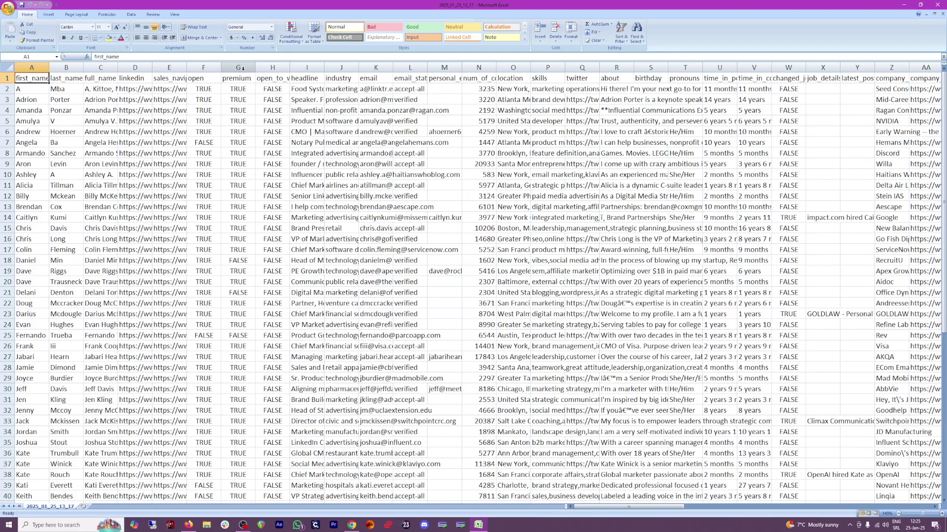
- Widen the headline (I) and industry (J) columns of the exported leads sheet
{"action": "left_click_drag", "start_coordinate": [325, 69], "coordinate": [378, 68]}
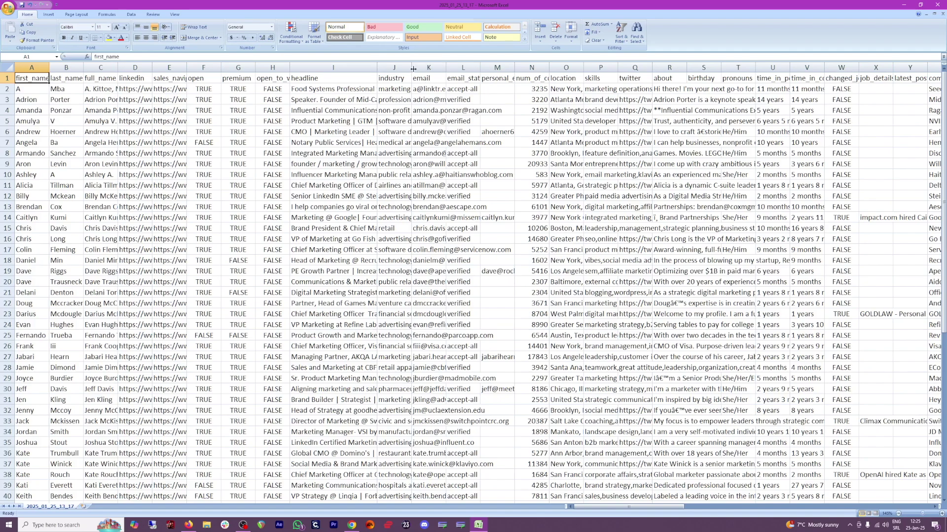
{"action": "left_click_drag", "start_coordinate": [413, 68], "coordinate": [483, 71]}
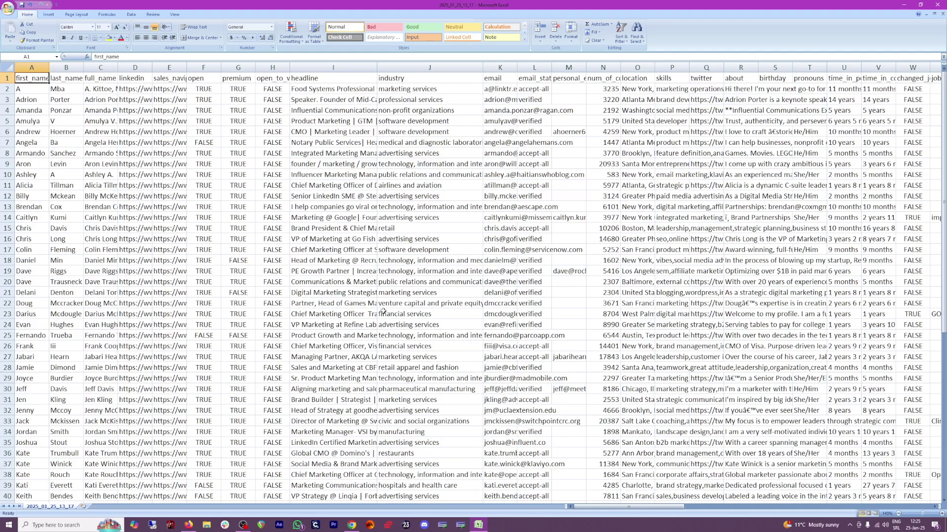
{"action": "scroll", "coordinate": [414, 305], "scroll_direction": "down", "scroll_amount": 3}
{"action": "scroll", "coordinate": [414, 306], "scroll_direction": "down", "scroll_amount": 3}
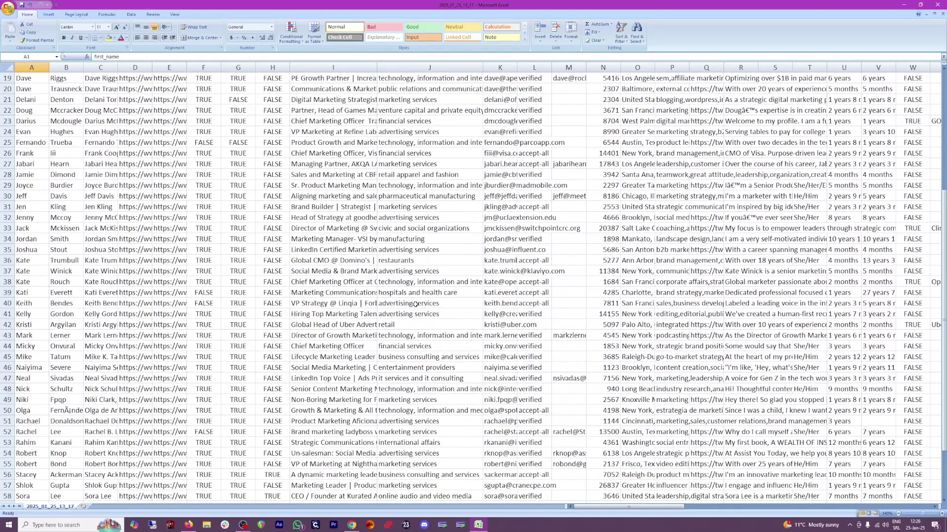
{"action": "scroll", "coordinate": [415, 303], "scroll_direction": "down", "scroll_amount": 3}
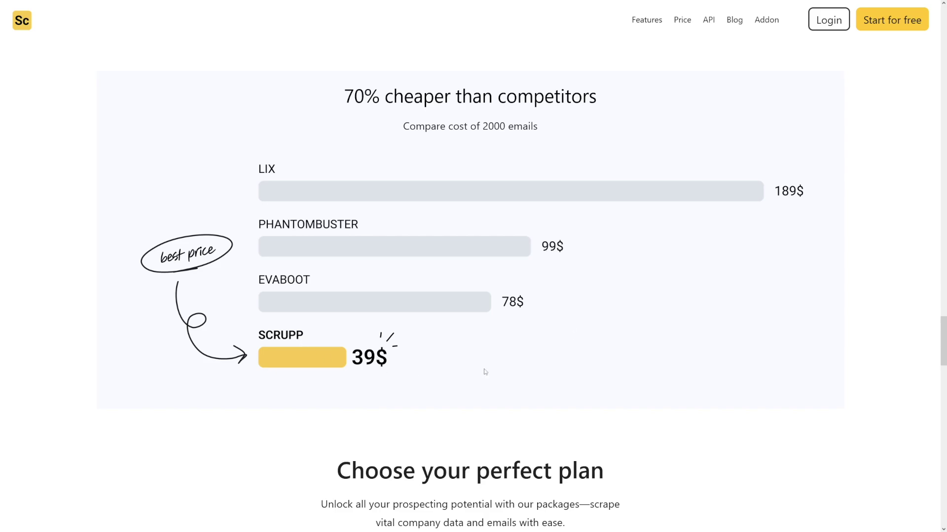
- Review the monthly plan: $59 per month, 5000 emails and 10000 scrapings
{"action": "left_click", "coordinate": [687, 24]}
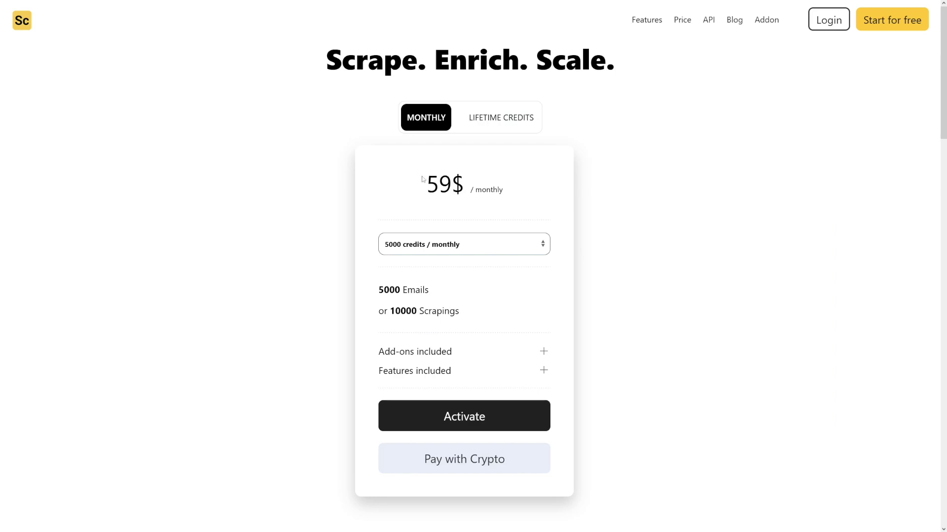
{"action": "left_click_drag", "start_coordinate": [423, 182], "coordinate": [517, 191]}
{"action": "left_click", "coordinate": [516, 190]}
{"action": "left_click_drag", "start_coordinate": [384, 284], "coordinate": [432, 292]}
{"action": "left_click", "coordinate": [412, 294]}
{"action": "left_click_drag", "start_coordinate": [392, 307], "coordinate": [467, 315]}
{"action": "left_click", "coordinate": [466, 316]}
- On lifetime credits, try several credit amounts and settle on 16000 credits for $190
{"action": "left_click", "coordinate": [506, 127]}
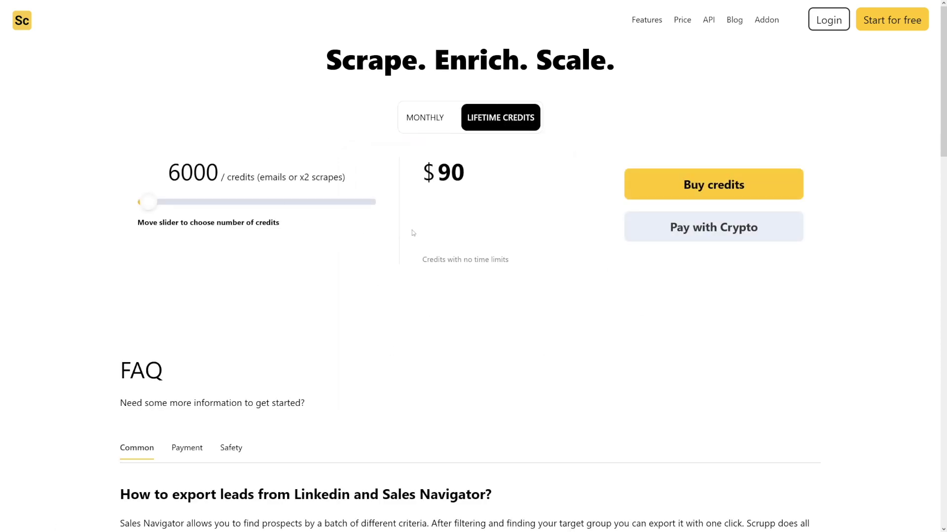
{"action": "left_click_drag", "start_coordinate": [150, 202], "coordinate": [226, 204]}
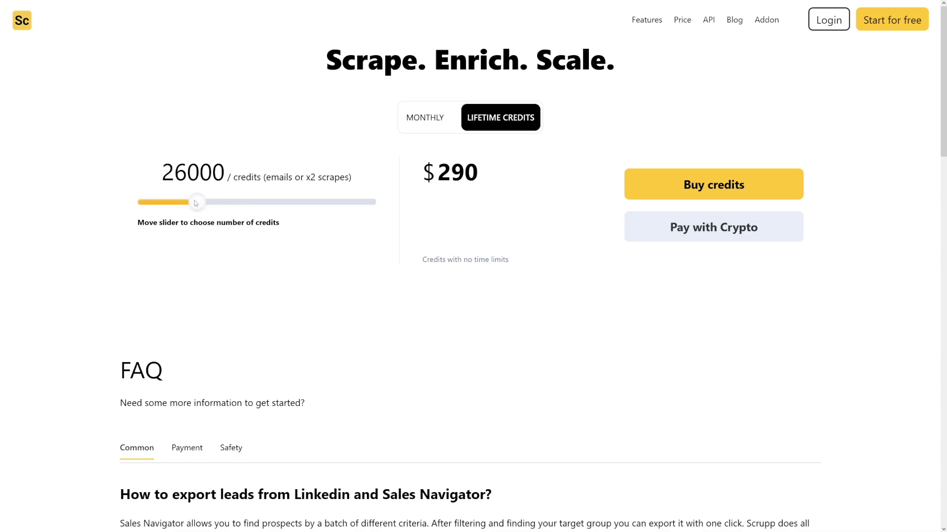
{"action": "mouse_move", "coordinate": [225, 205]}
{"action": "left_mouse_down"}
{"action": "mouse_move", "coordinate": [255, 202]}
{"action": "mouse_move", "coordinate": [163, 204]}
{"action": "mouse_move", "coordinate": [179, 204]}
{"action": "left_mouse_up"}
{"action": "double_click", "coordinate": [442, 178]}
{"action": "left_click", "coordinate": [335, 214]}
{"action": "left_click_drag", "start_coordinate": [424, 175], "coordinate": [474, 177]}
{"action": "left_click", "coordinate": [479, 177]}
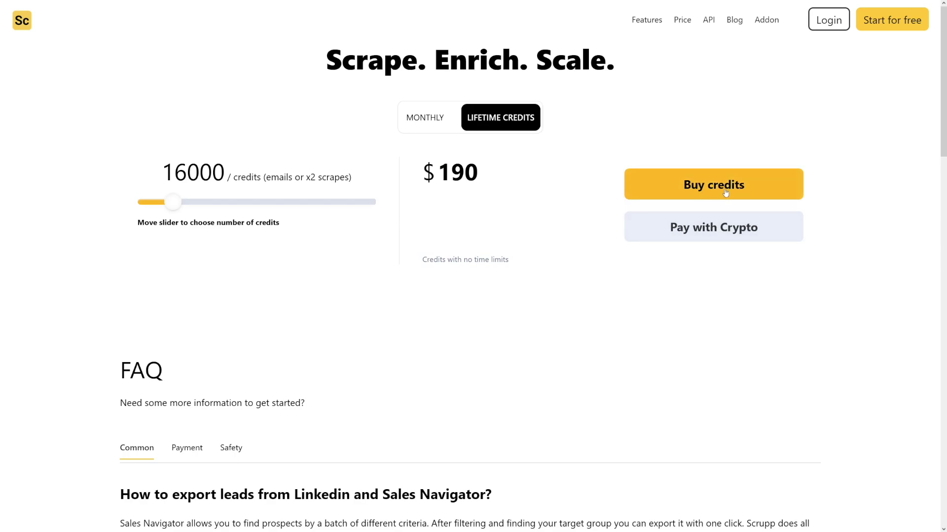
- Go back to the Scrupp home page via the Sc logo
{"action": "left_click", "coordinate": [23, 21]}
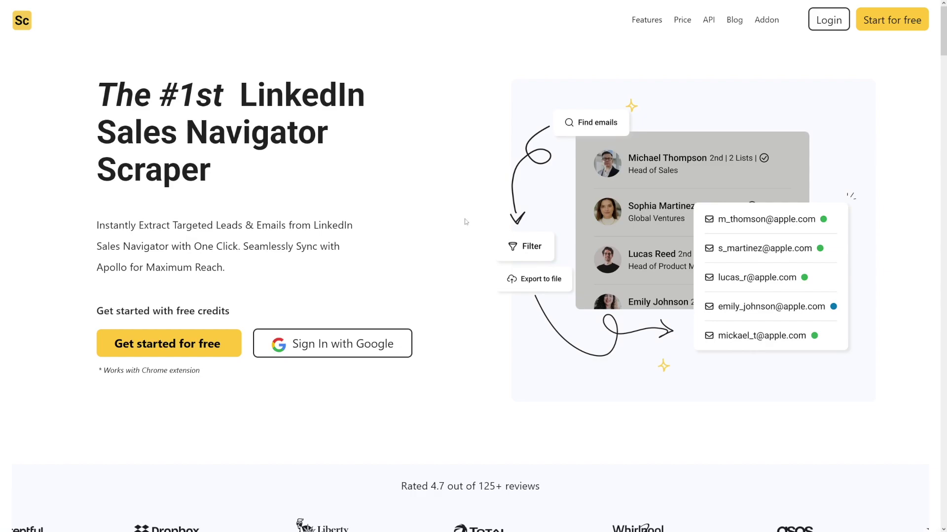
{"action": "scroll", "coordinate": [486, 225], "scroll_direction": "down", "scroll_amount": 3}
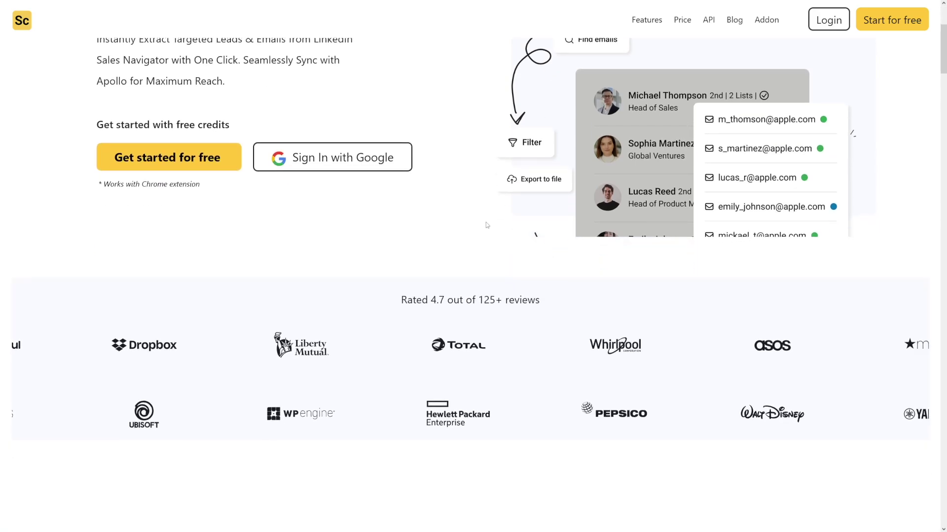
{"action": "scroll", "coordinate": [485, 225], "scroll_direction": "down", "scroll_amount": 3}
{"action": "scroll", "coordinate": [474, 229], "scroll_direction": "down", "scroll_amount": 3}
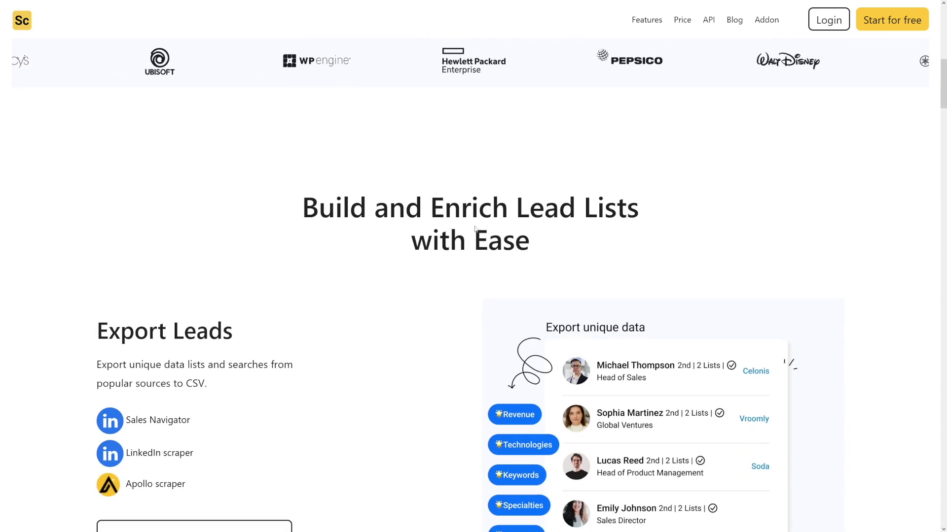
{"action": "scroll", "coordinate": [474, 229], "scroll_direction": "down", "scroll_amount": 1}
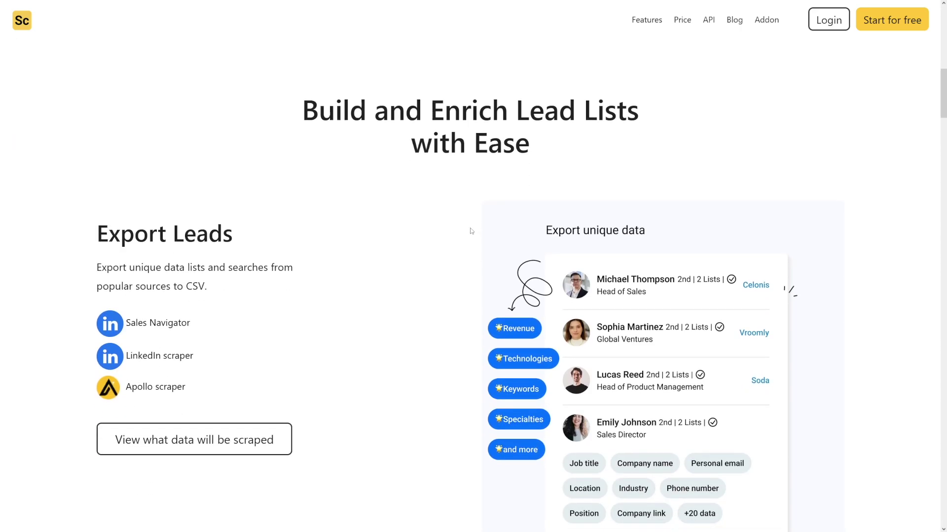
{"action": "scroll", "coordinate": [468, 231], "scroll_direction": "down", "scroll_amount": 3}
{"action": "scroll", "coordinate": [468, 231], "scroll_direction": "up", "scroll_amount": 1}
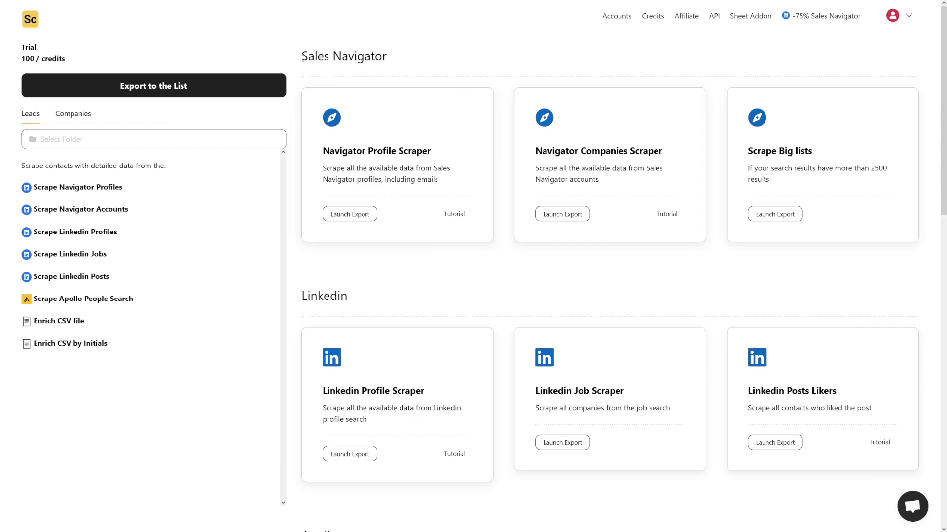
{"action": "left_click_drag", "start_coordinate": [301, 56], "coordinate": [391, 58]}
- Look over the Sales Navigator and LinkedIn scraper cards on the dashboard
{"action": "left_click", "coordinate": [391, 59]}
{"action": "scroll", "coordinate": [316, 205], "scroll_direction": "down", "scroll_amount": 2}
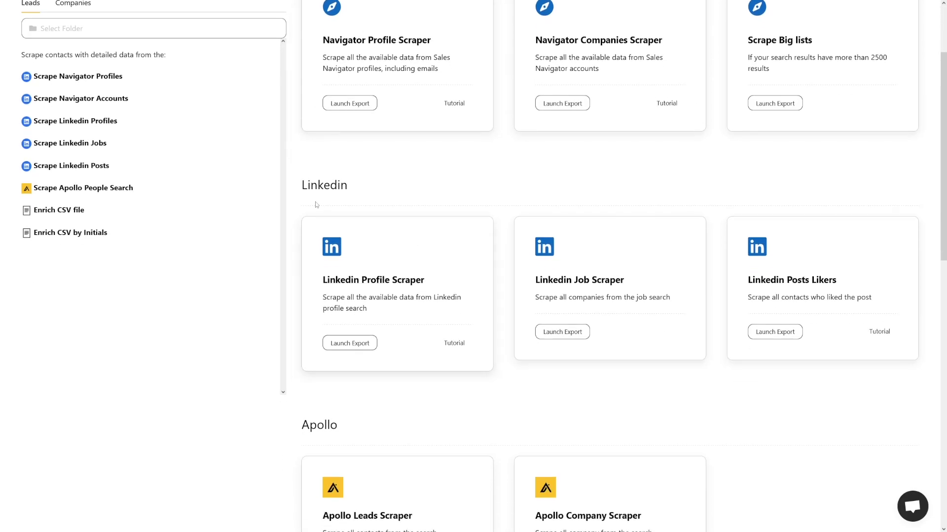
{"action": "left_click_drag", "start_coordinate": [316, 204], "coordinate": [362, 190]}
{"action": "left_click", "coordinate": [380, 174]}
{"action": "scroll", "coordinate": [427, 283], "scroll_direction": "down", "scroll_amount": 3}
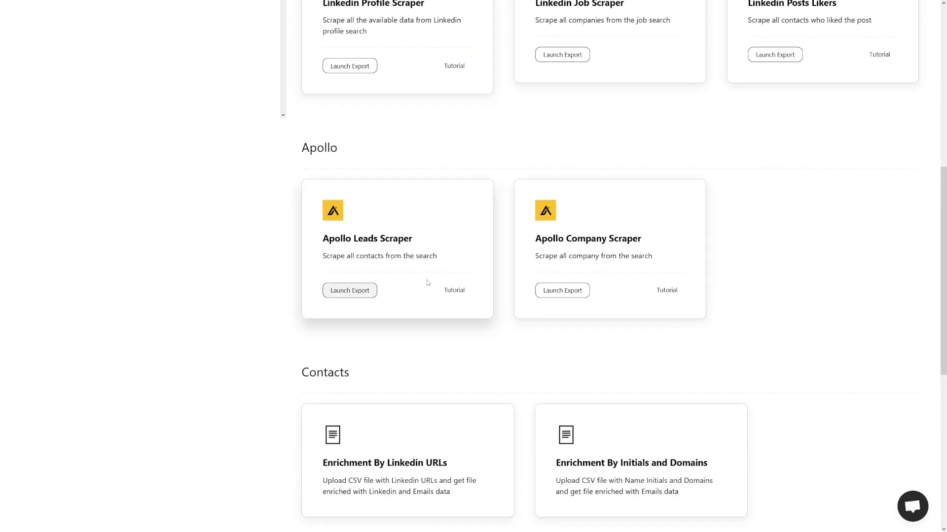
{"action": "scroll", "coordinate": [496, 327], "scroll_direction": "up", "scroll_amount": 1}
{"action": "scroll", "coordinate": [529, 381], "scroll_direction": "down", "scroll_amount": 3}
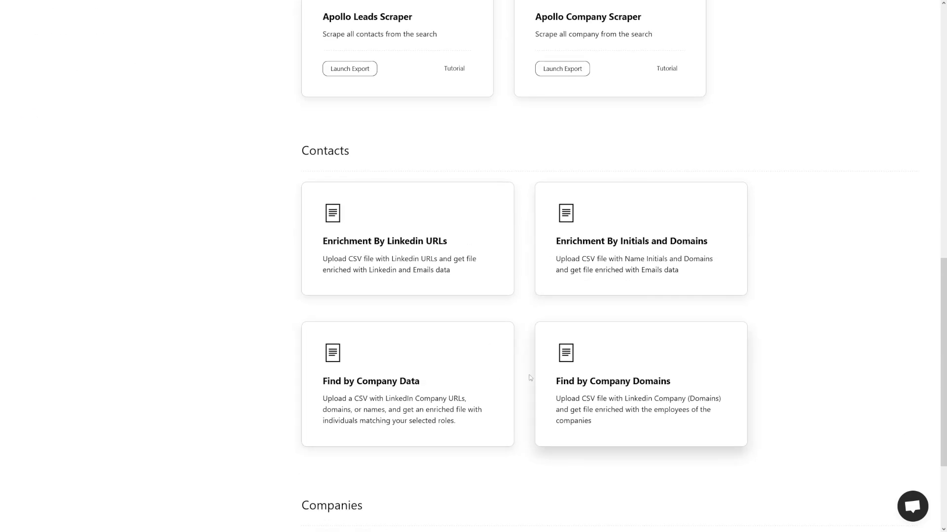
{"action": "scroll", "coordinate": [528, 378], "scroll_direction": "up", "scroll_amount": 1}
{"action": "scroll", "coordinate": [527, 379], "scroll_direction": "up", "scroll_amount": 2}
{"action": "scroll", "coordinate": [525, 379], "scroll_direction": "up", "scroll_amount": 2}
{"action": "scroll", "coordinate": [523, 380], "scroll_direction": "up", "scroll_amount": 2}
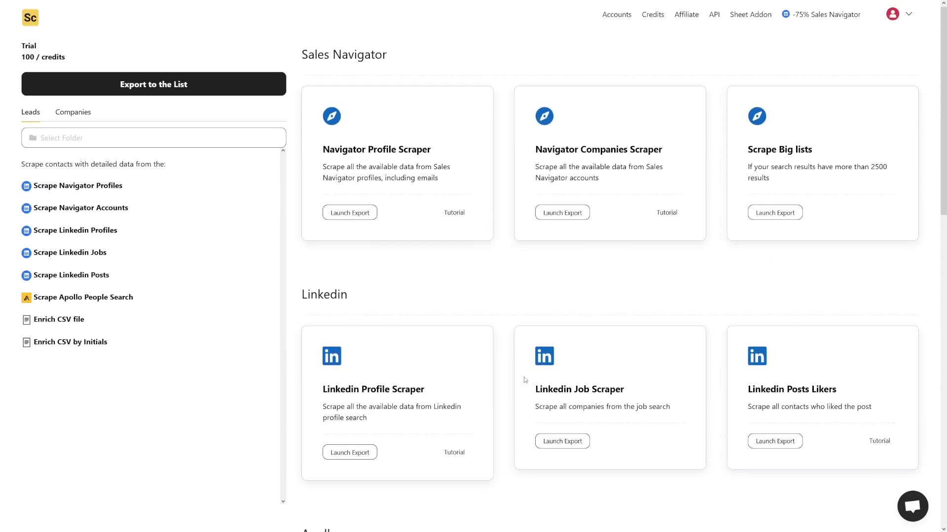